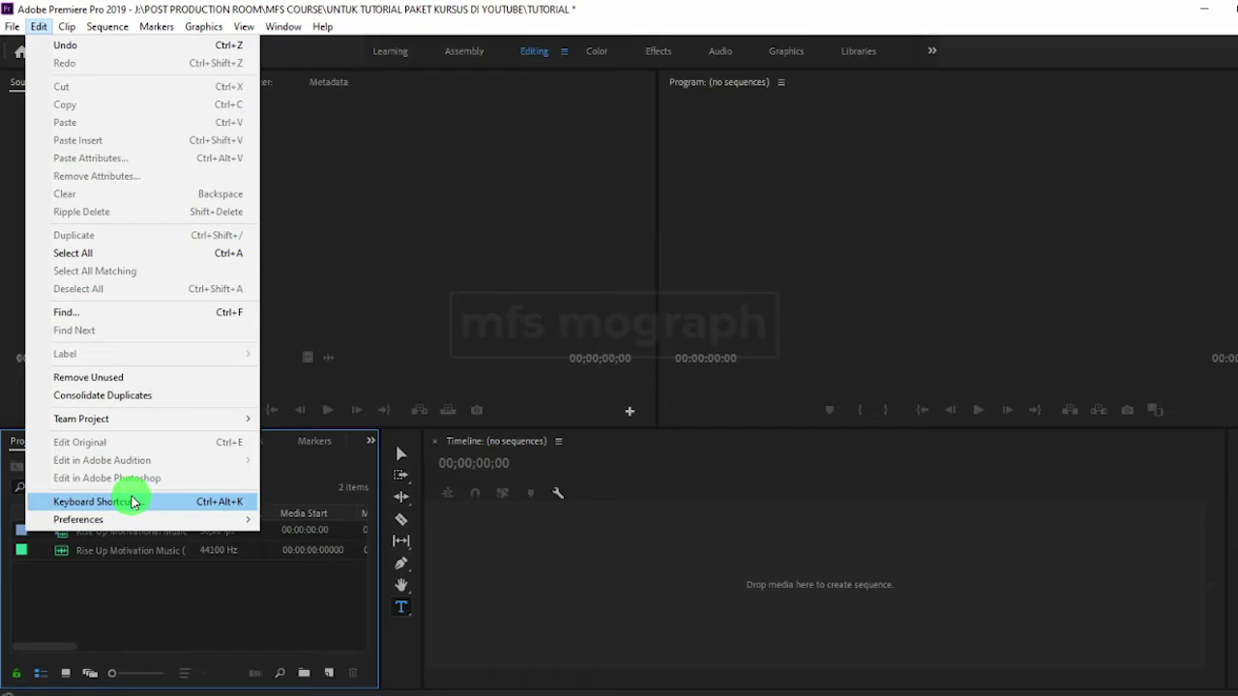
# Open the keyboard shortcut settings and switch the keyboard layout preset to Adobe Premiere Pro Default
pyautogui.click(134, 502)
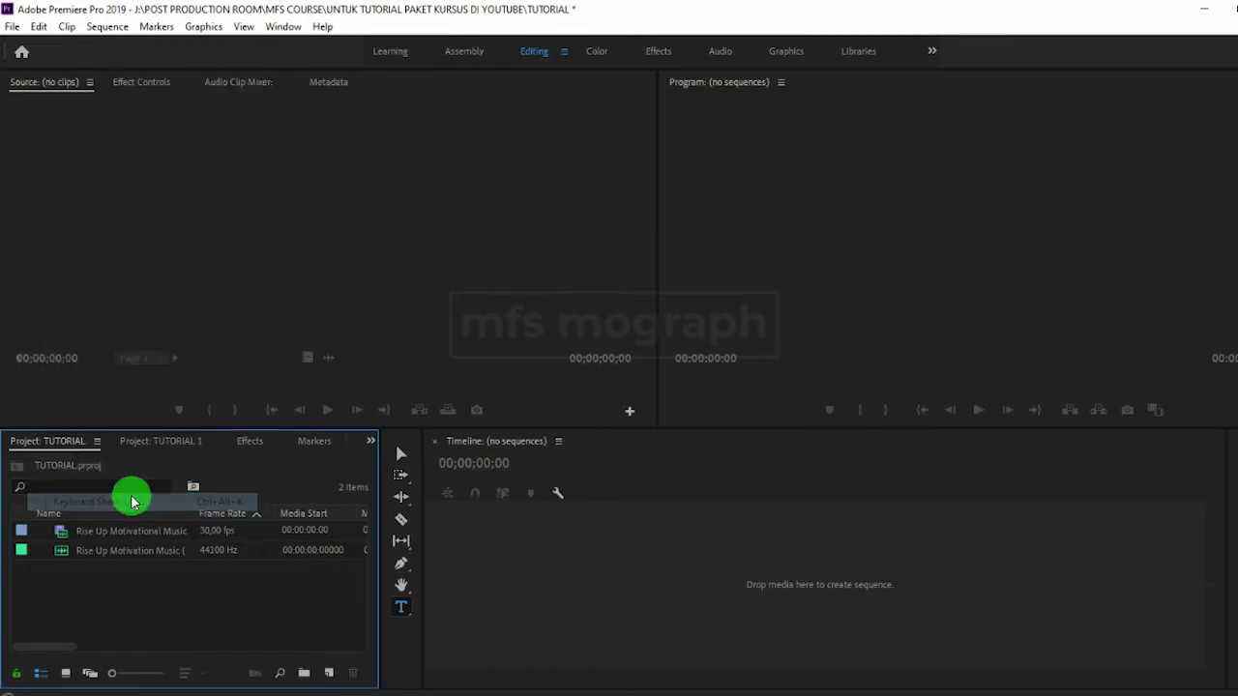
pyautogui.moveTo(716, 41)
pyautogui.mouseDown()
pyautogui.moveTo(741, 28)
pyautogui.moveTo(718, 39)
pyautogui.mouseUp()
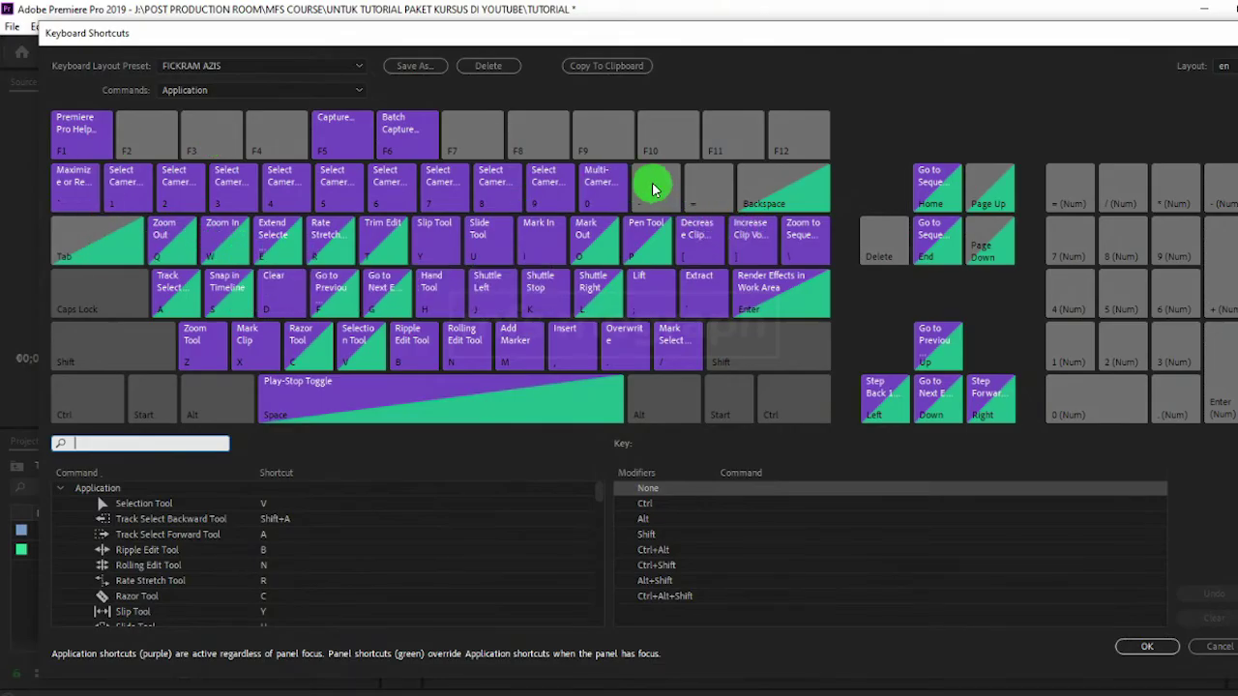
pyautogui.click(706, 189)
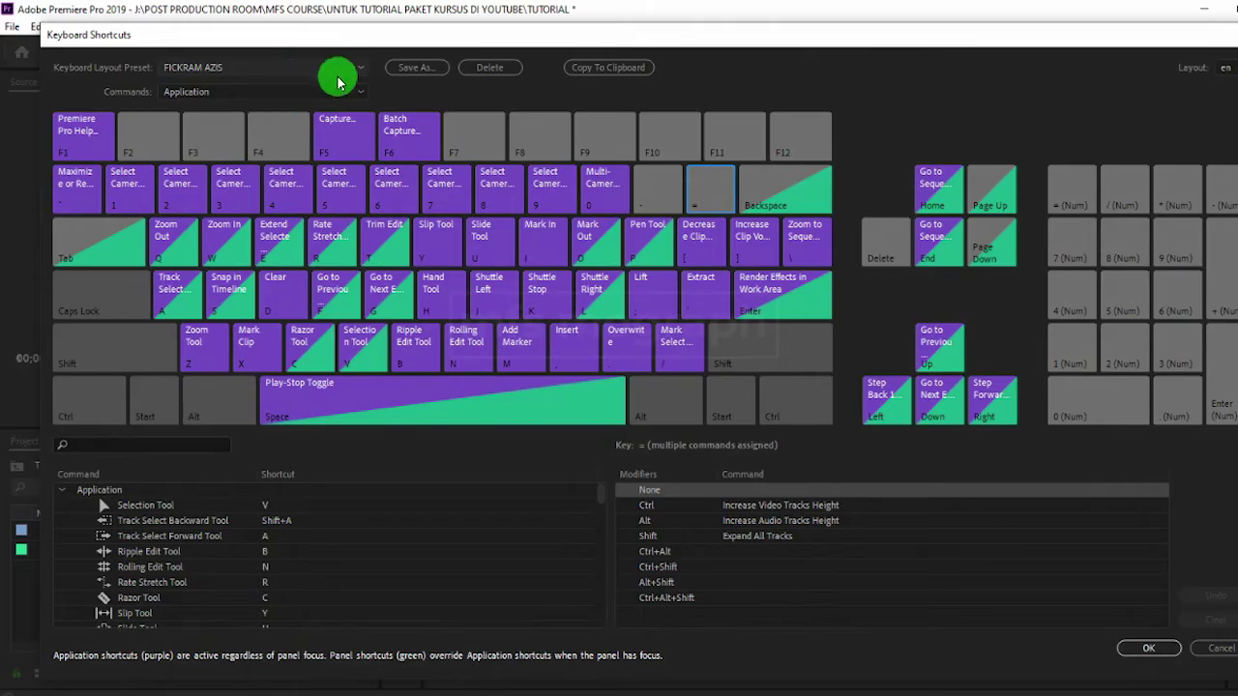
pyautogui.click(304, 75)
pyautogui.click(304, 70)
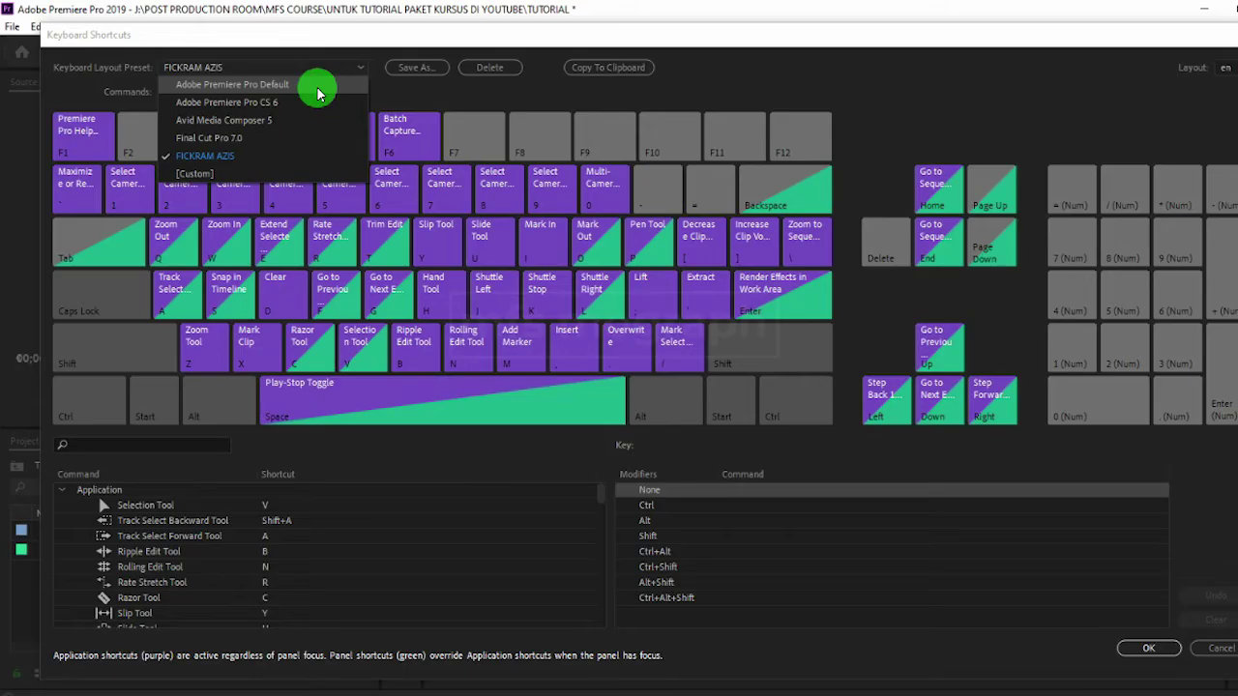
pyautogui.click(316, 89)
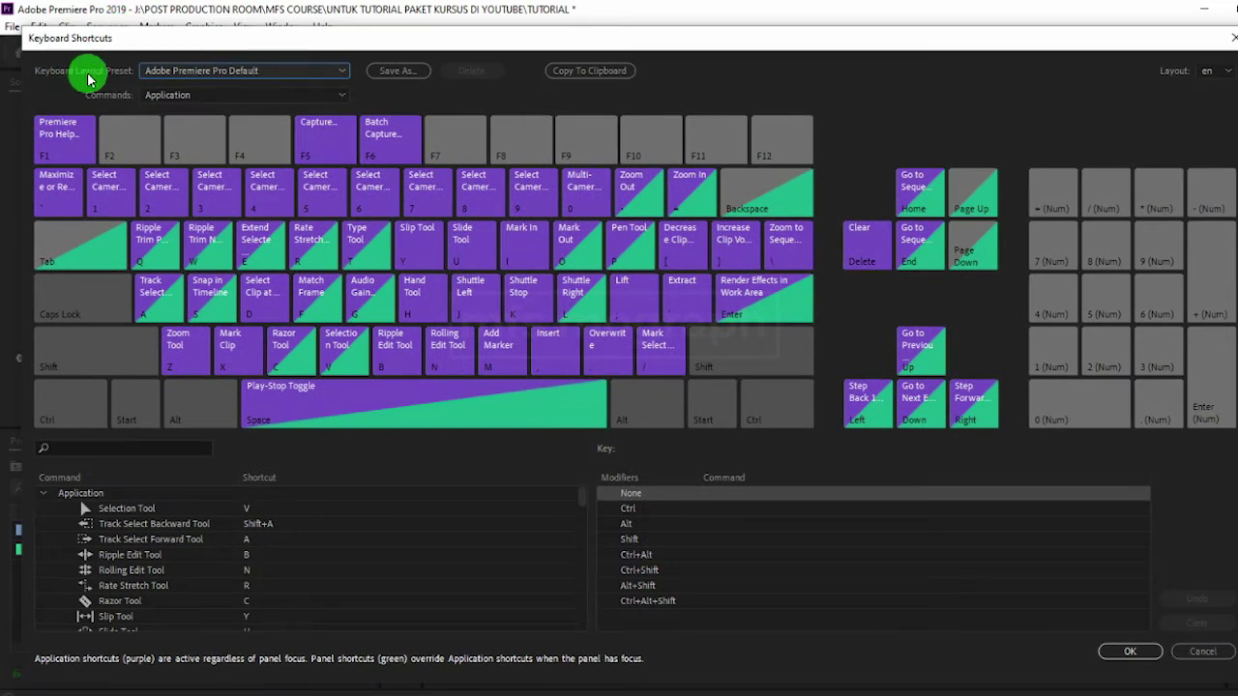
pyautogui.click(212, 77)
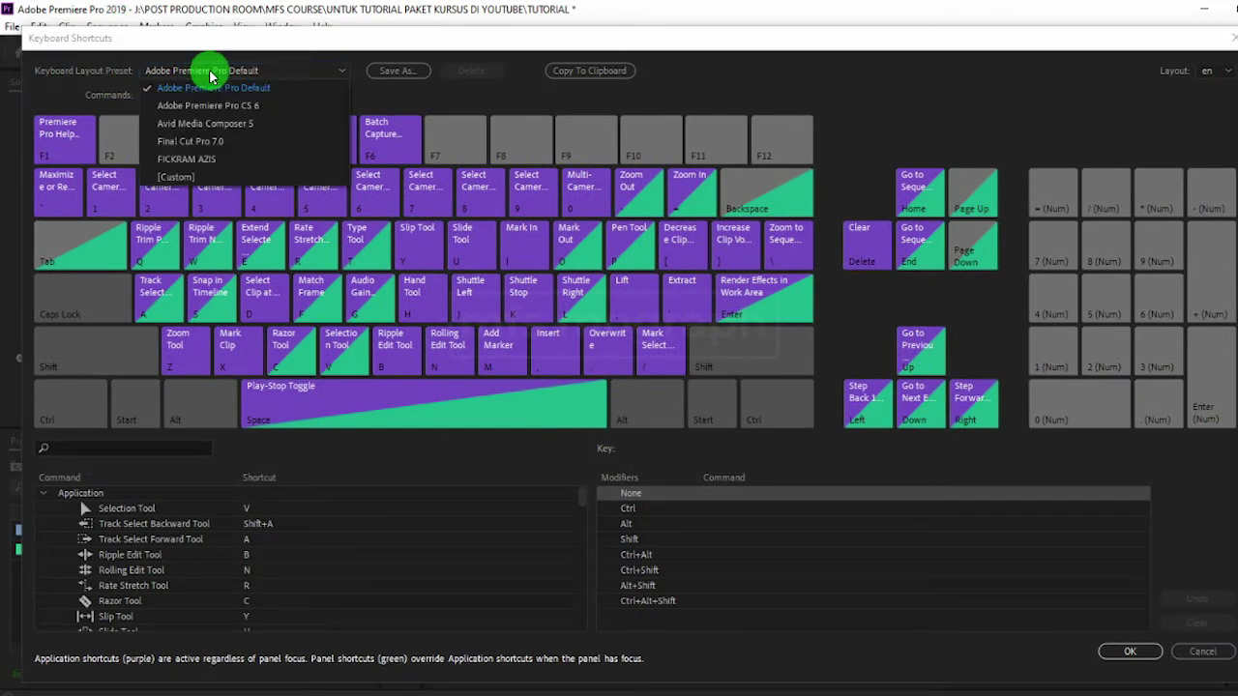
pyautogui.click(211, 77)
pyautogui.click(332, 61)
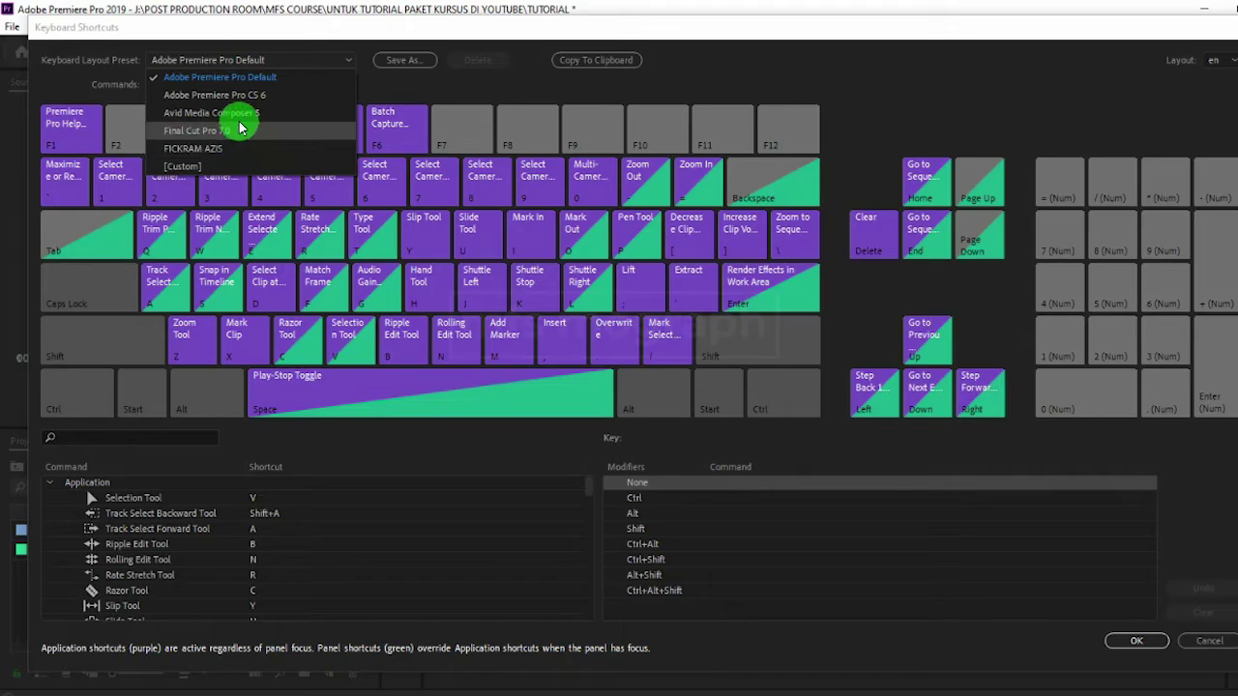
pyautogui.moveTo(311, 37); pyautogui.dragTo(292, 41)
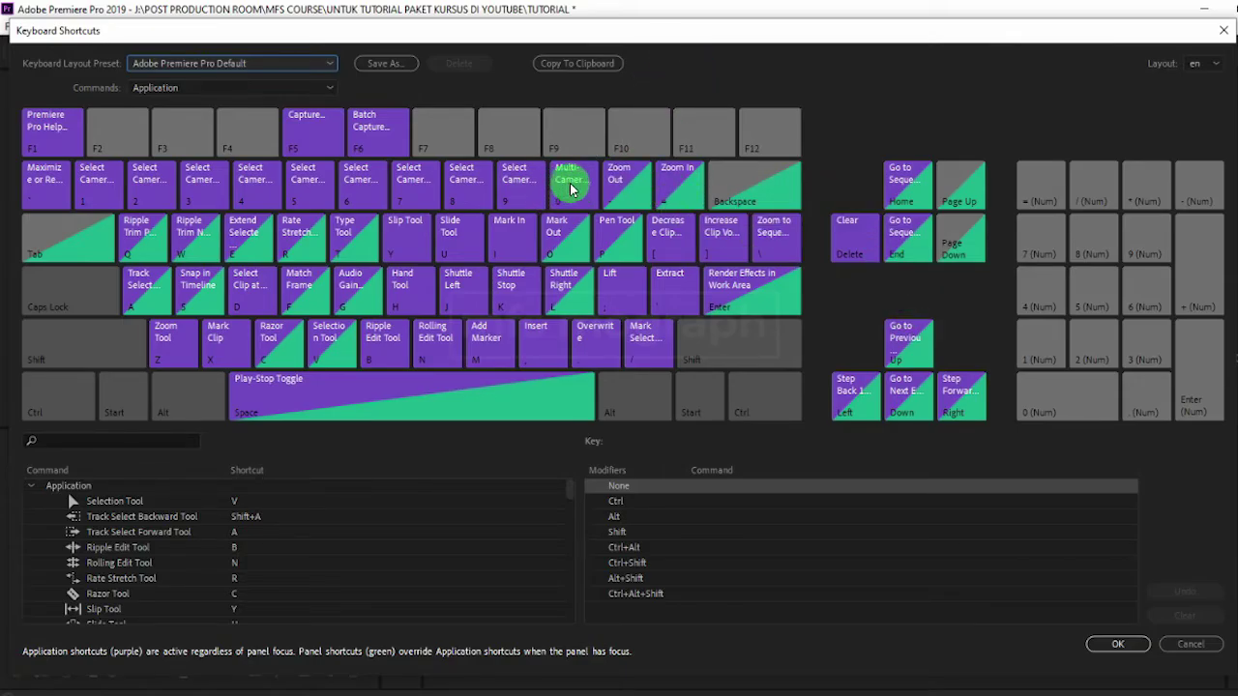
# Examine the commands assigned to the minus, equals, C, D and Q keys in the default layout
pyautogui.click(624, 201)
pyautogui.click(683, 204)
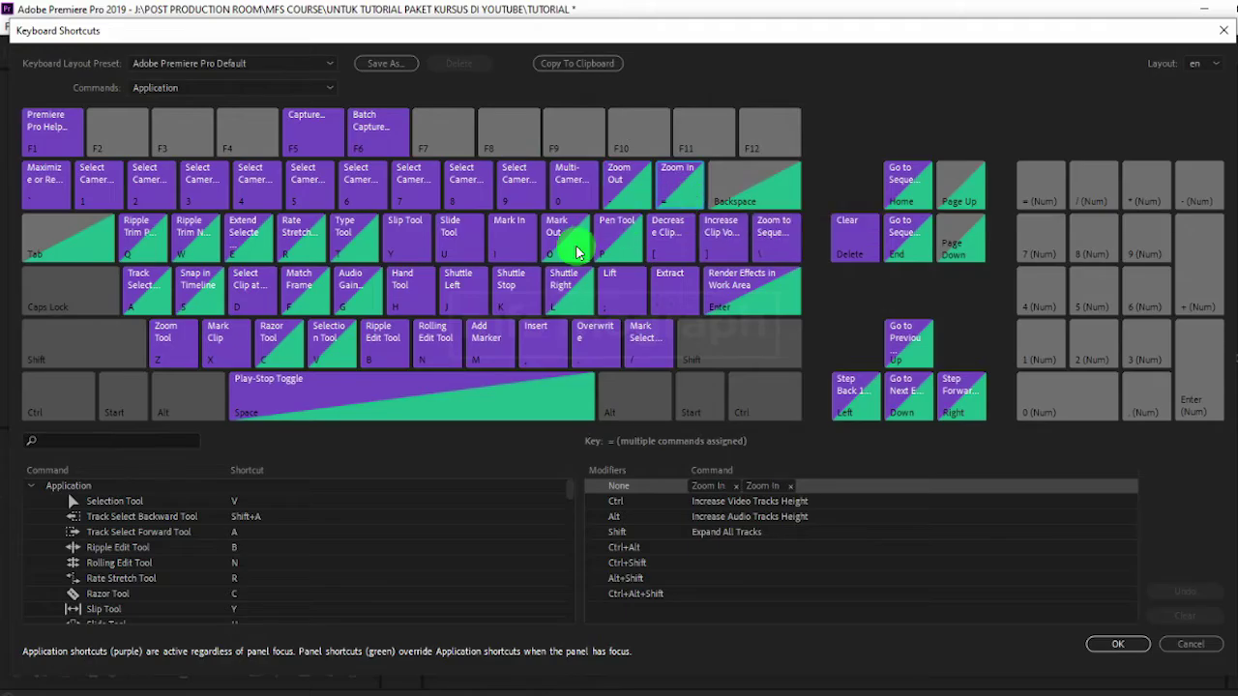
pyautogui.click(275, 348)
pyautogui.click(249, 284)
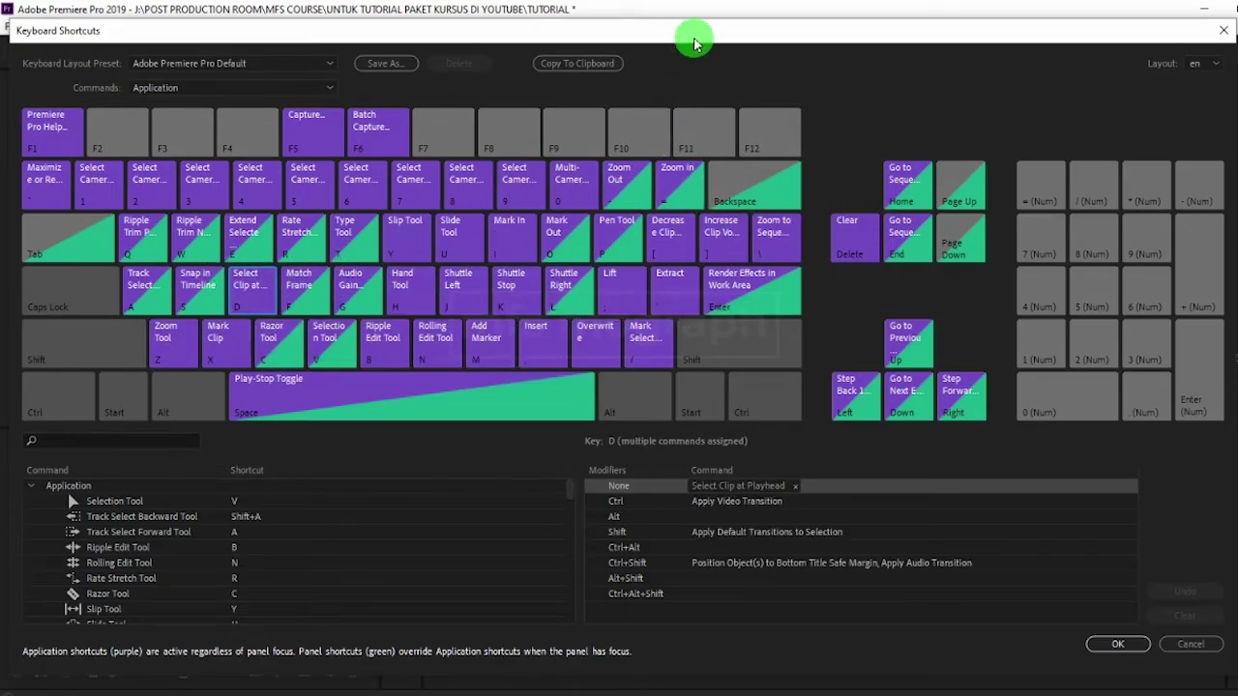
pyautogui.moveTo(698, 37); pyautogui.dragTo(712, 33)
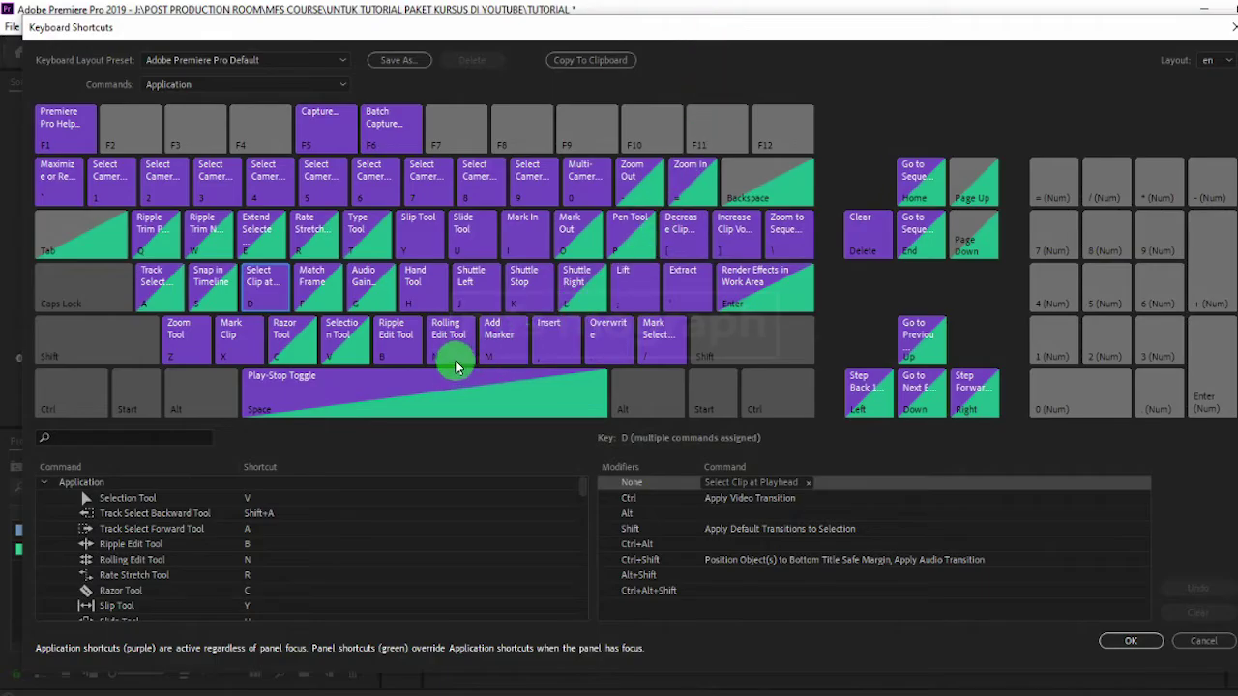
pyautogui.click(650, 190)
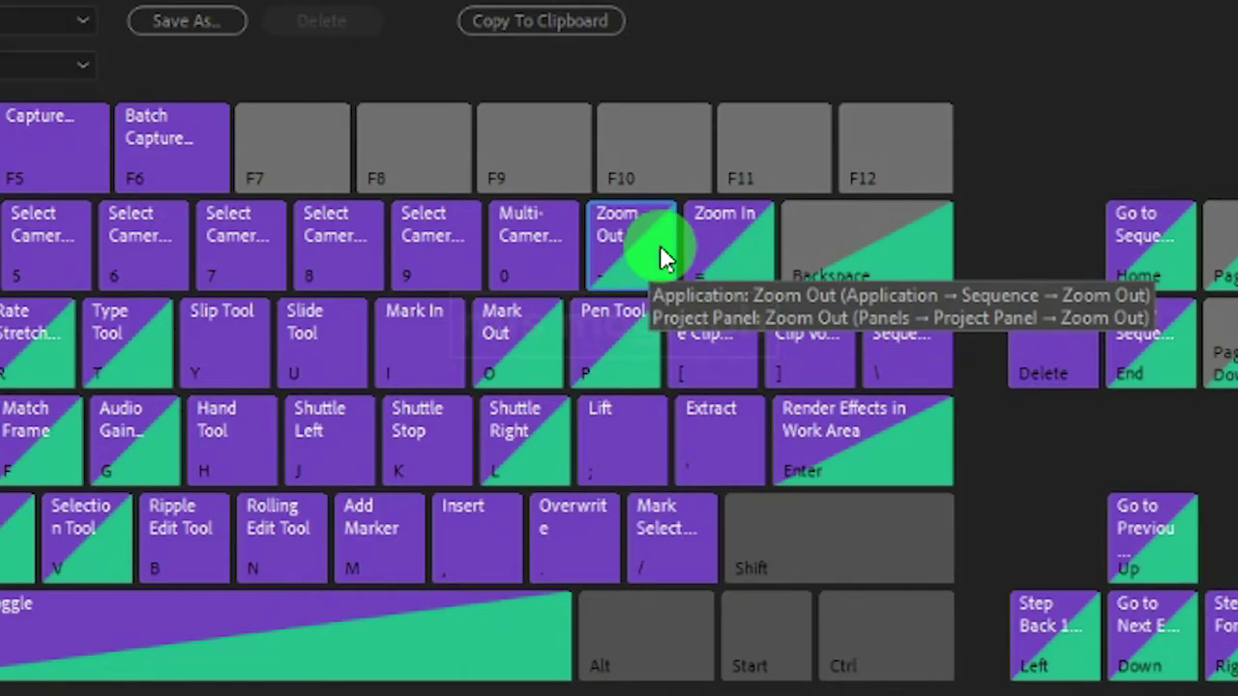
pyautogui.click(654, 254)
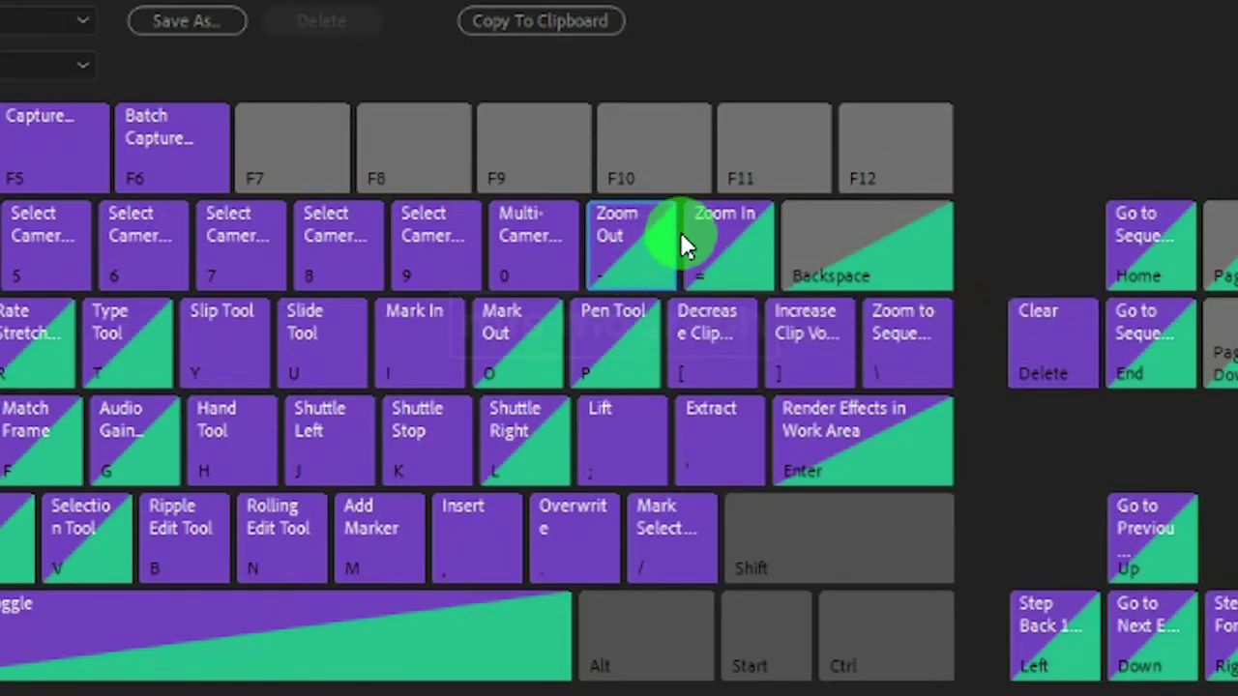
pyautogui.click(729, 253)
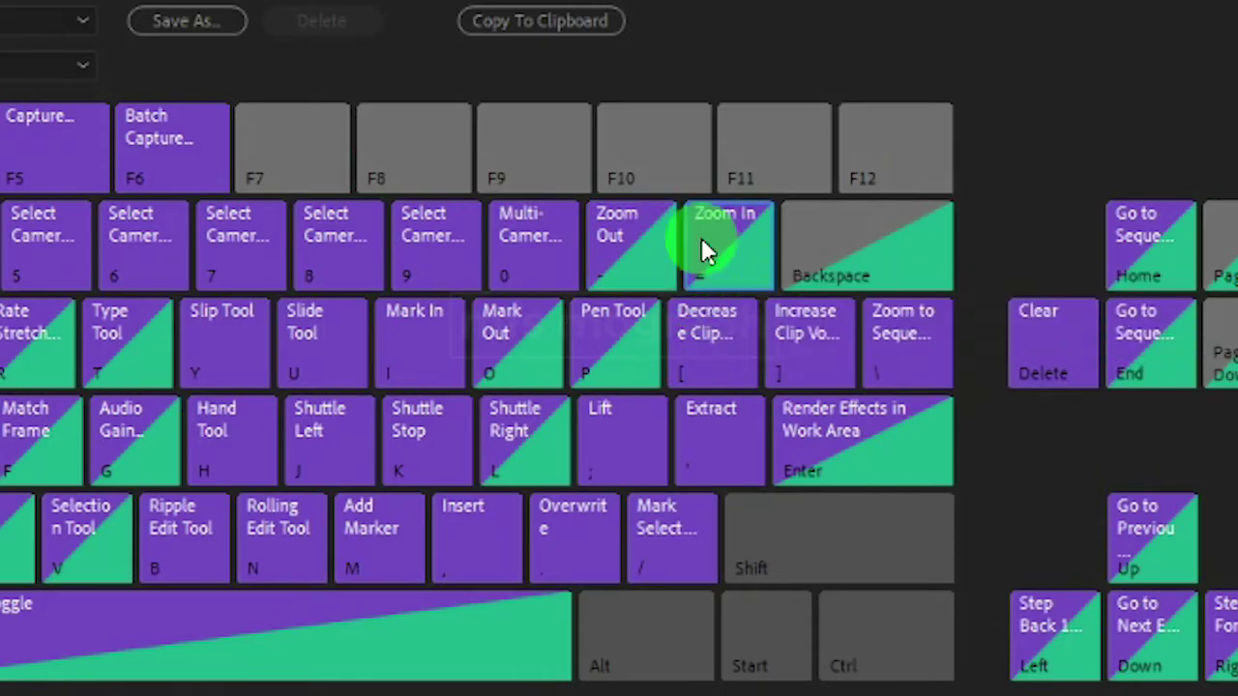
pyautogui.click(638, 237)
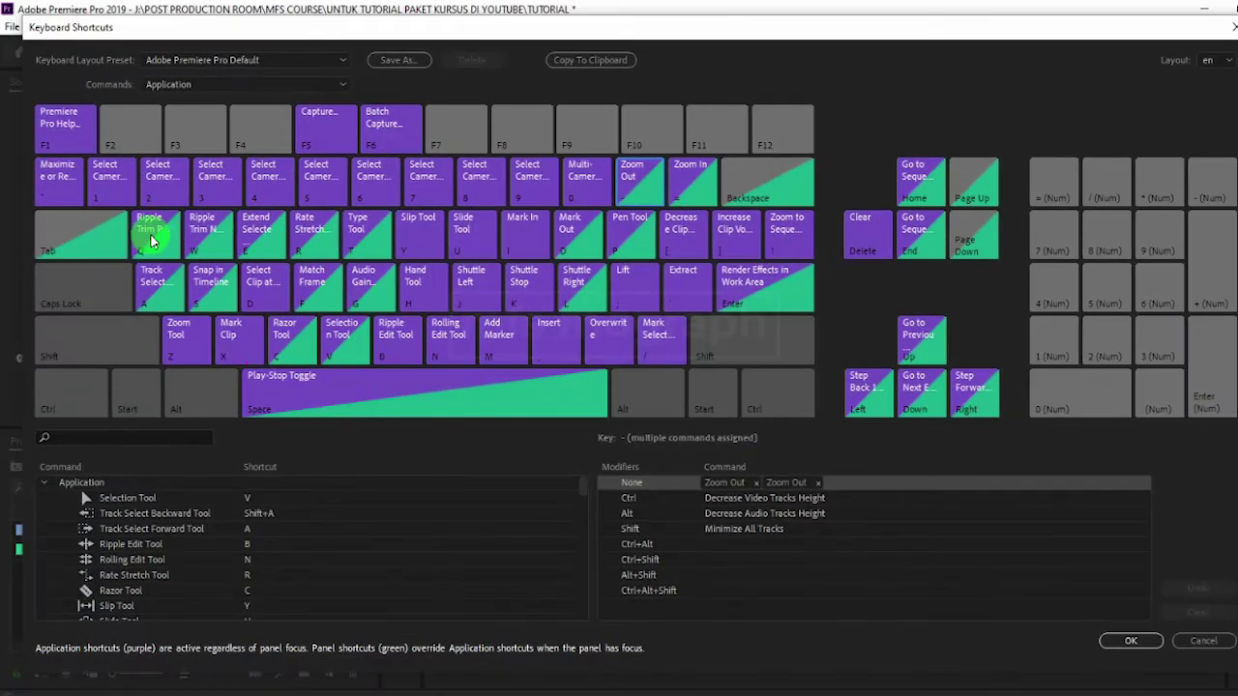
pyautogui.click(152, 237)
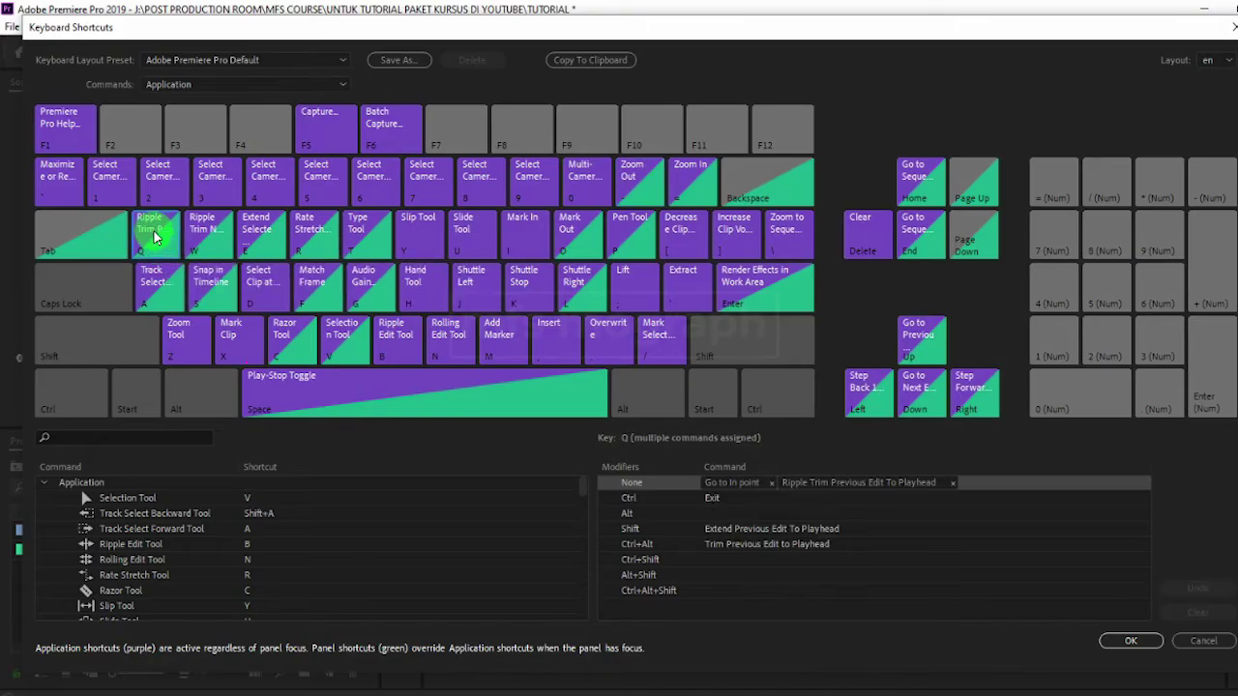
# Find the zoom commands by searching for "zoom" and add Q as an extra shortcut for the Sequence Zoom In command
pyautogui.click(169, 437)
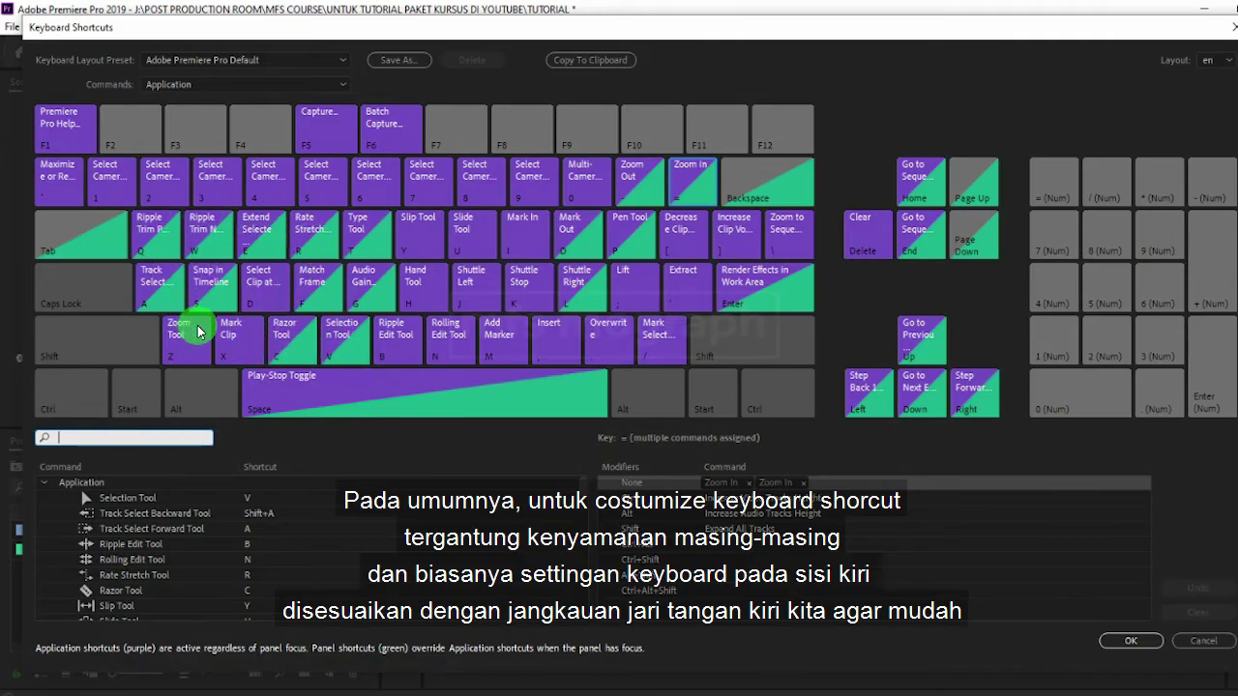
pyautogui.moveTo(580, 38)
pyautogui.mouseDown()
pyautogui.moveTo(561, 39)
pyautogui.moveTo(581, 37)
pyautogui.mouseUp()
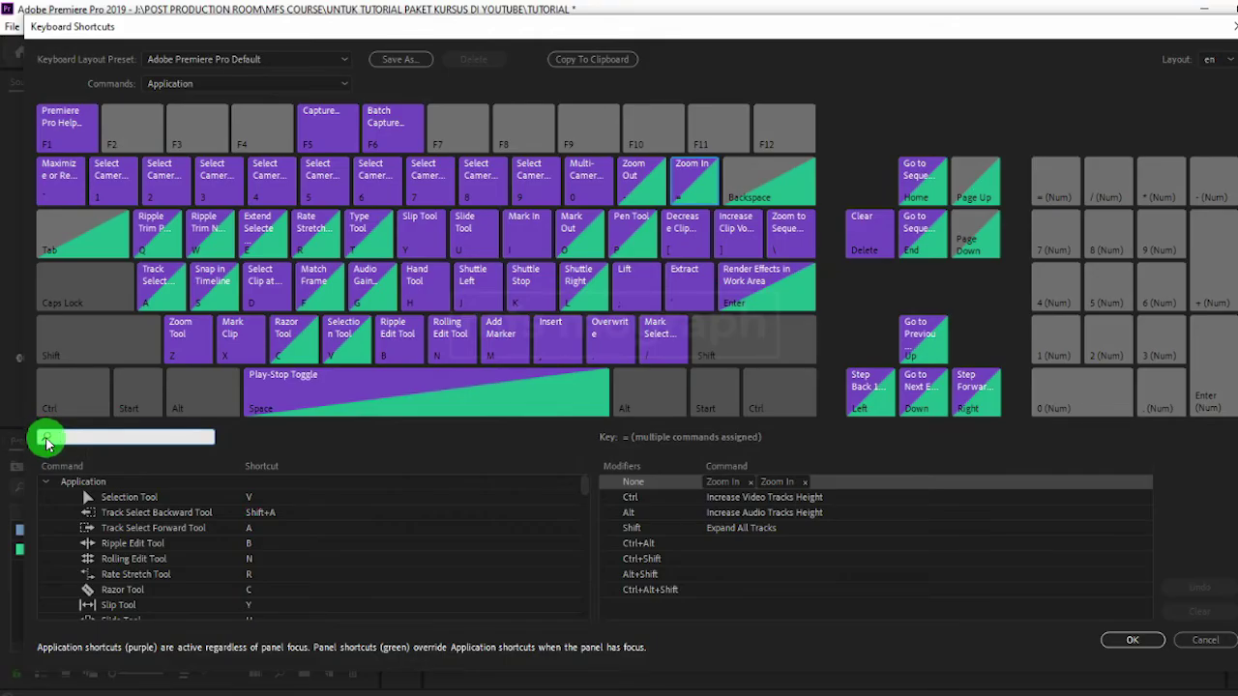
pyautogui.click(193, 436)
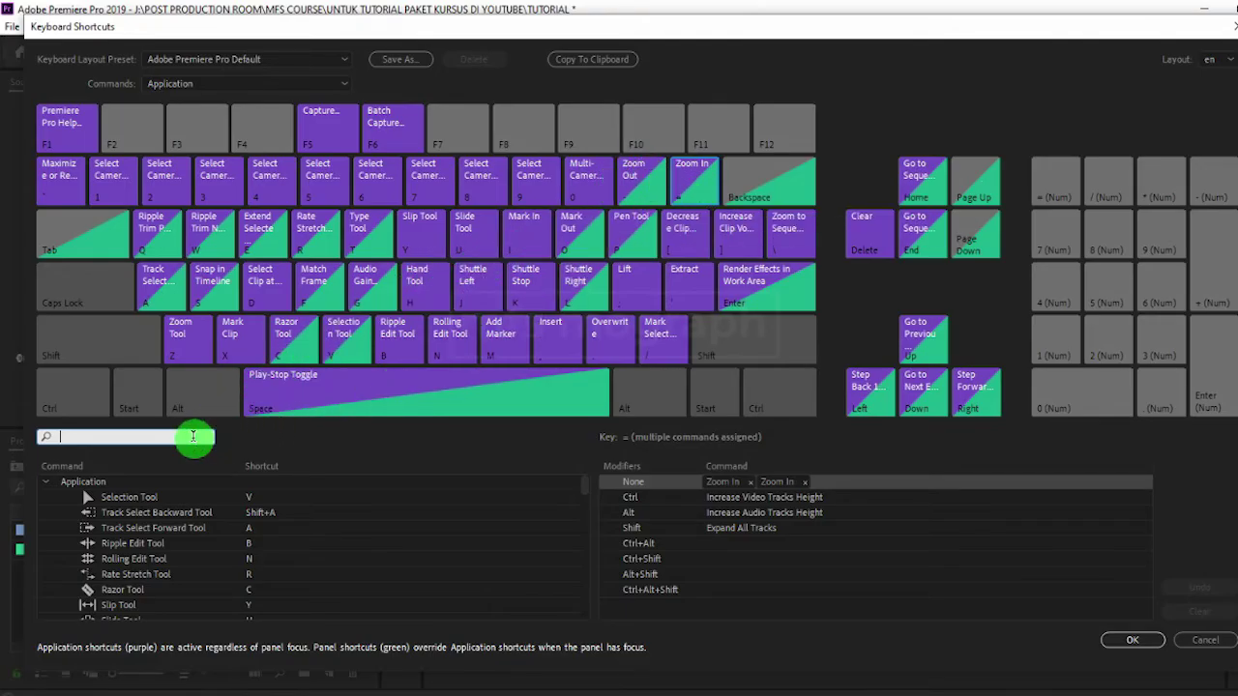
pyautogui.write('zoom')
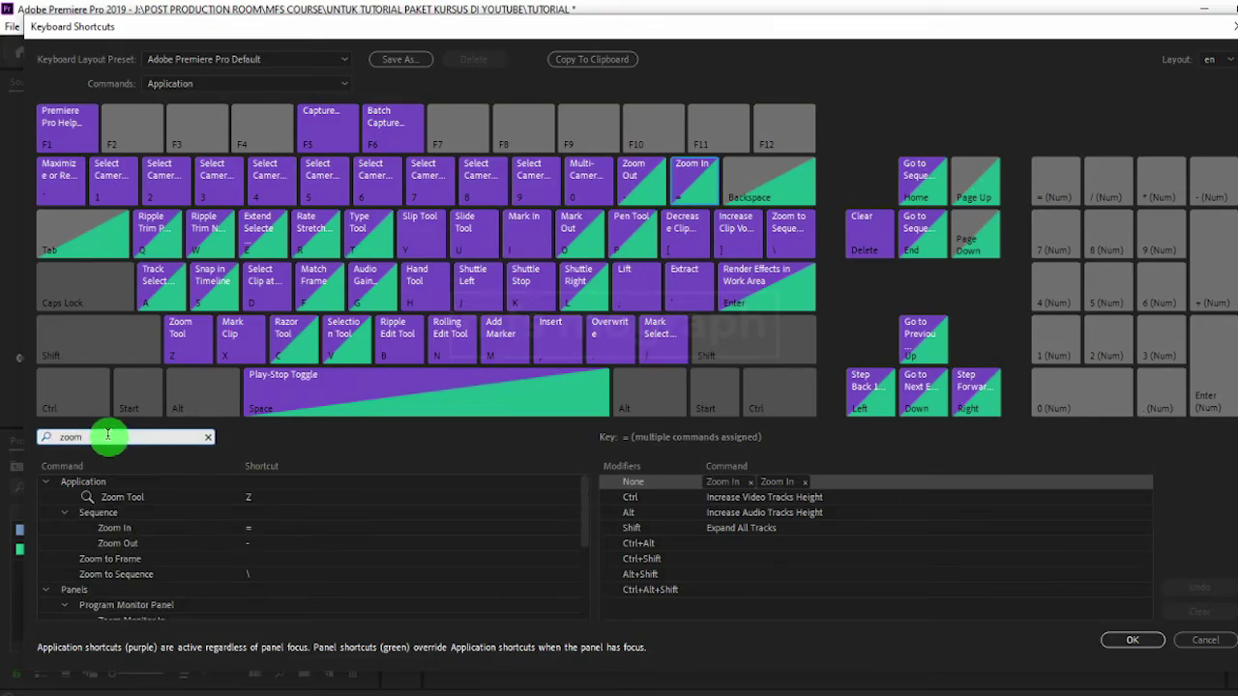
pyautogui.click(112, 530)
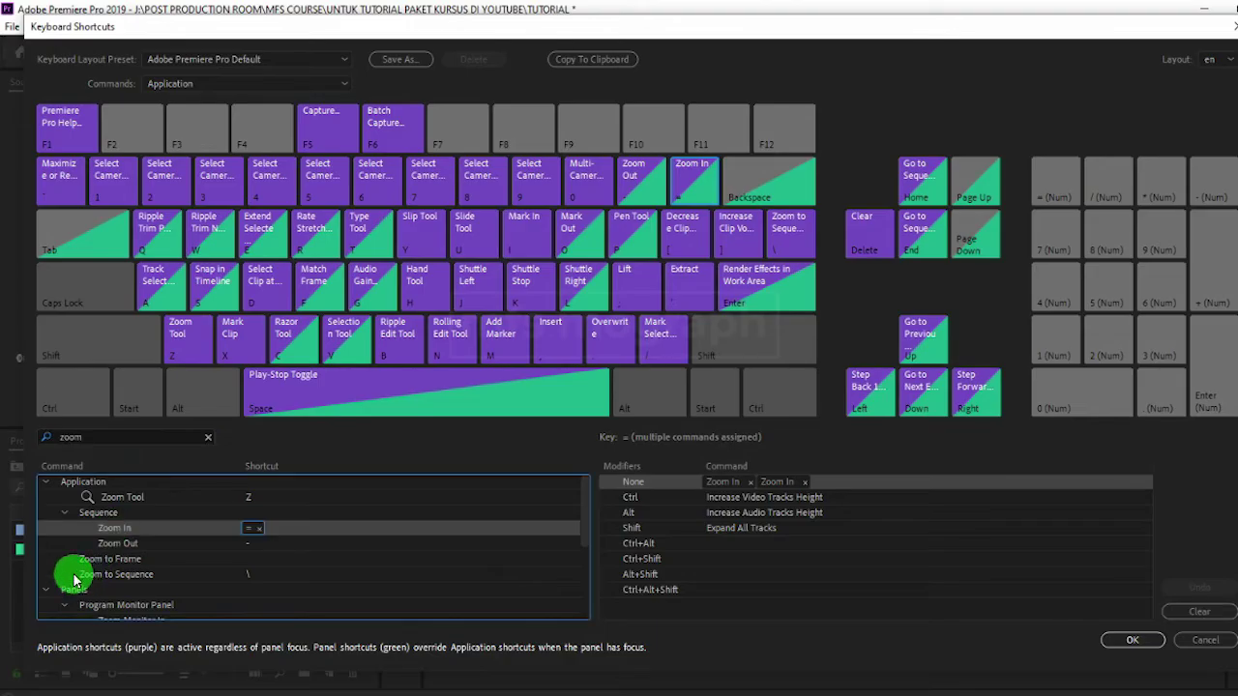
pyautogui.click(118, 543)
pyautogui.click(103, 515)
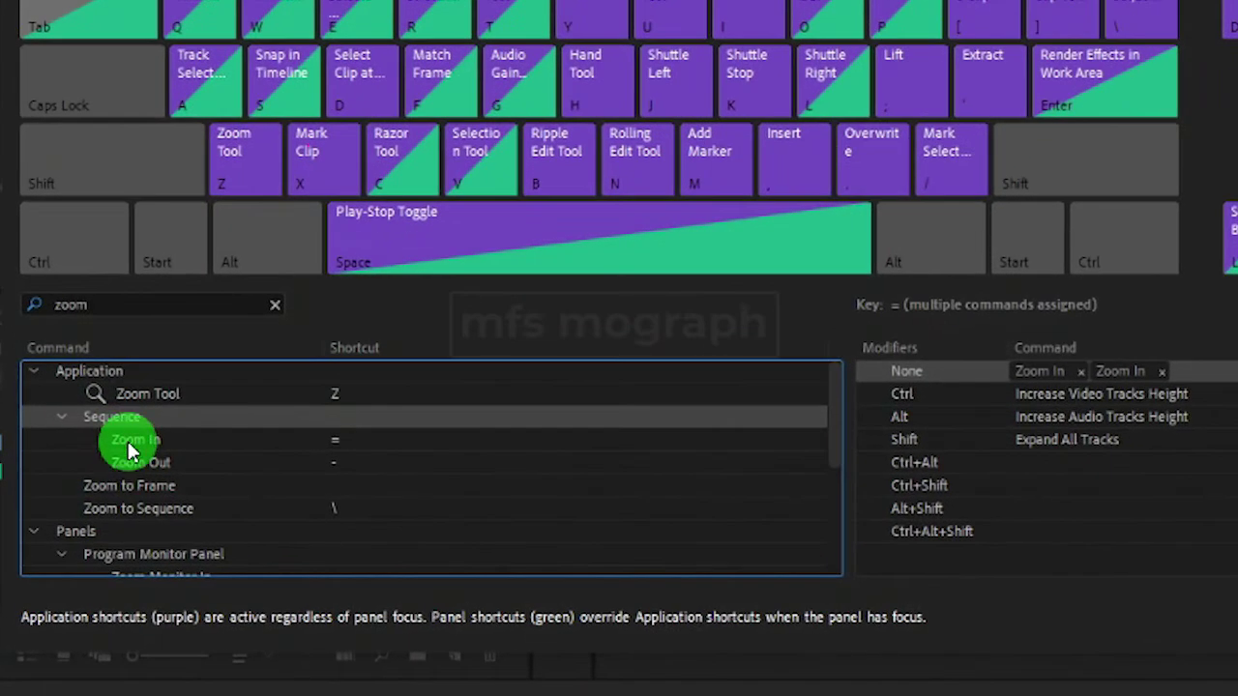
pyautogui.click(130, 443)
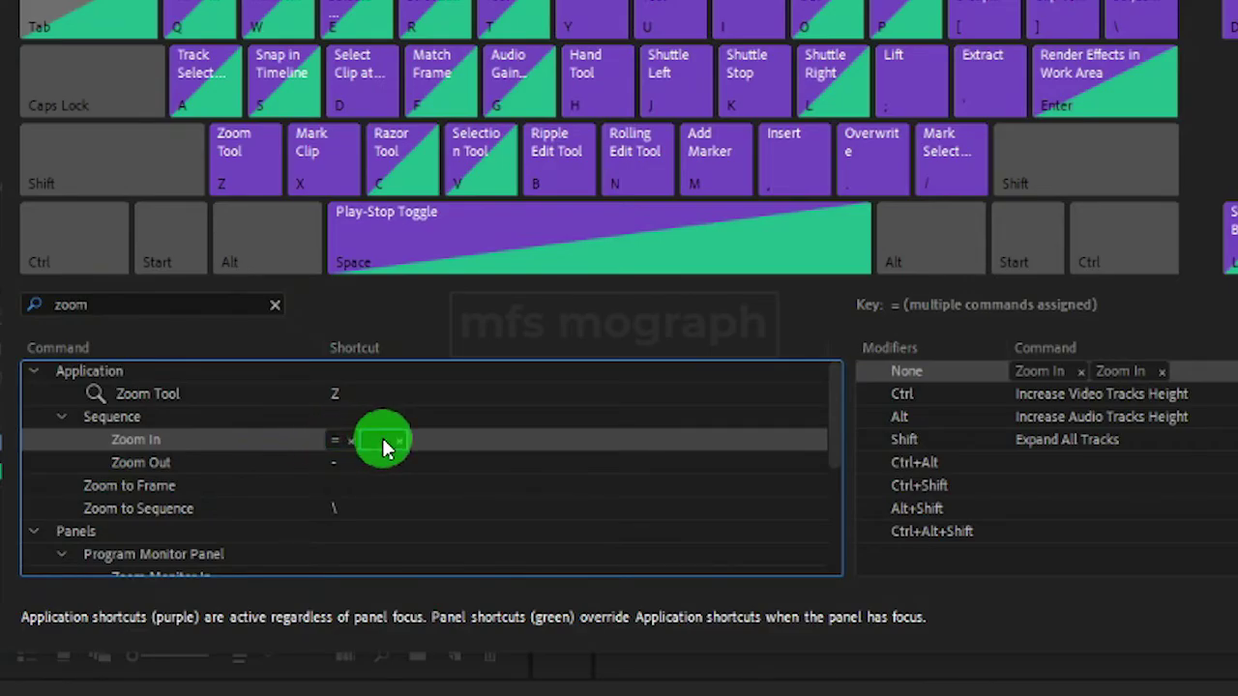
pyautogui.click(384, 444)
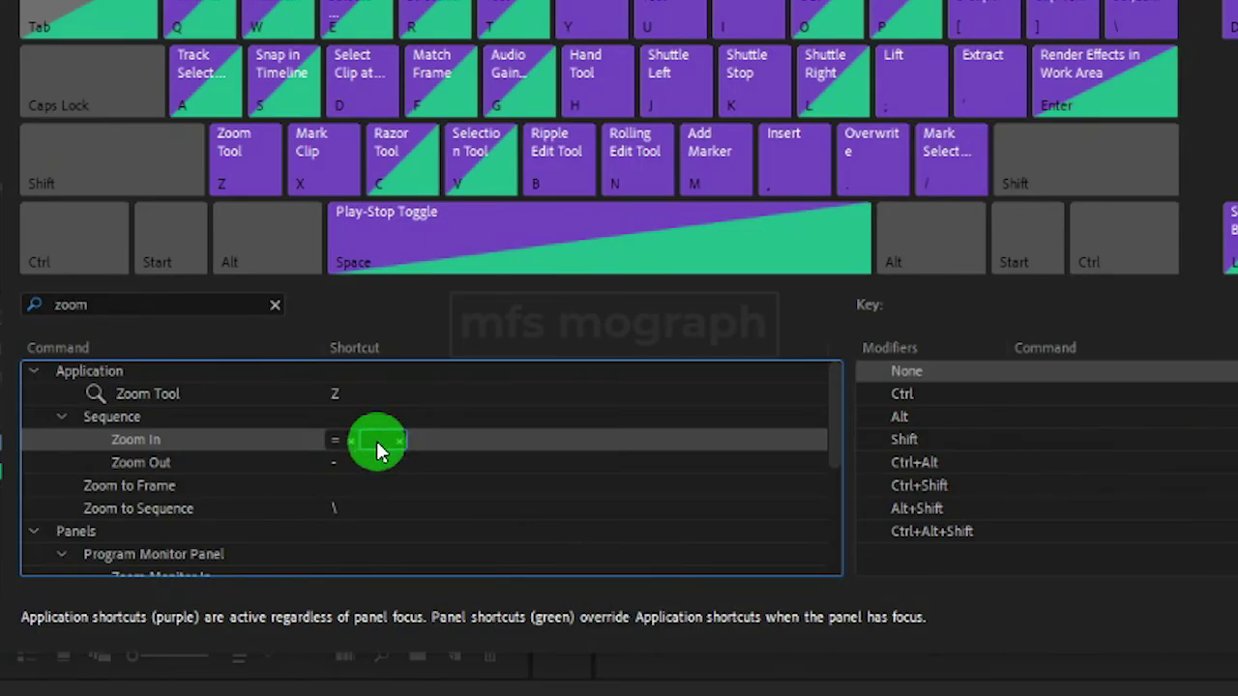
pyautogui.press('q')
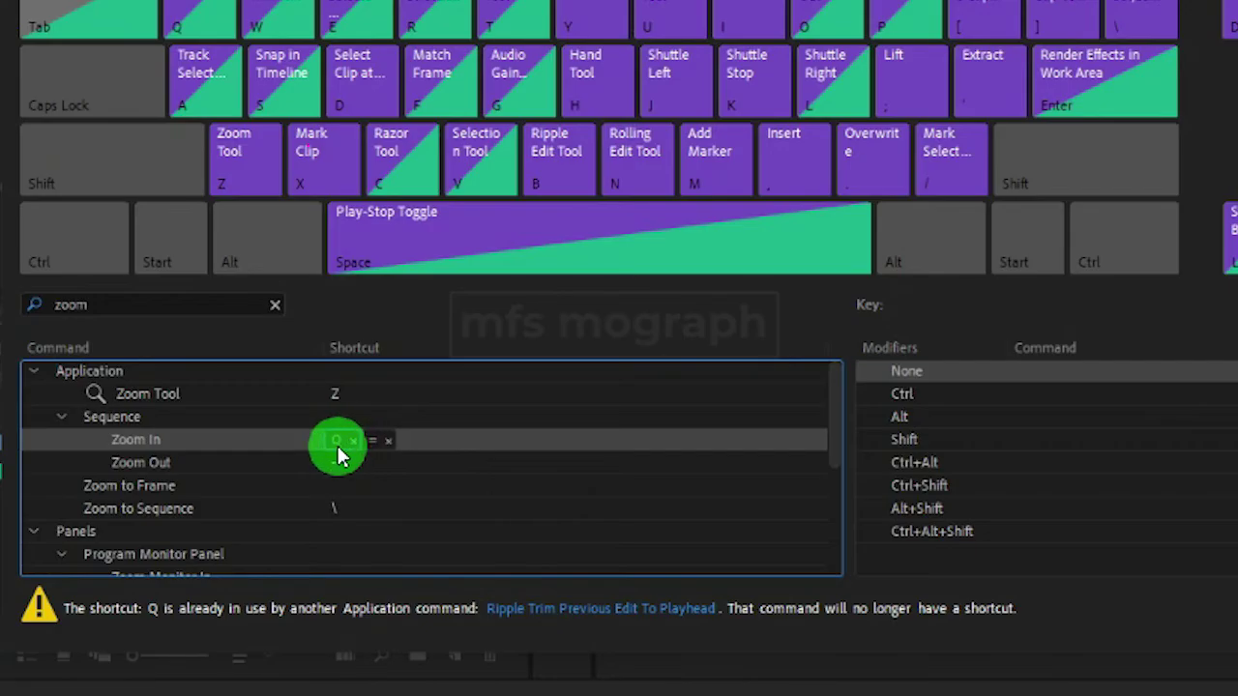
# Add W as an extra shortcut for the Sequence Zoom Out command
pyautogui.click(155, 472)
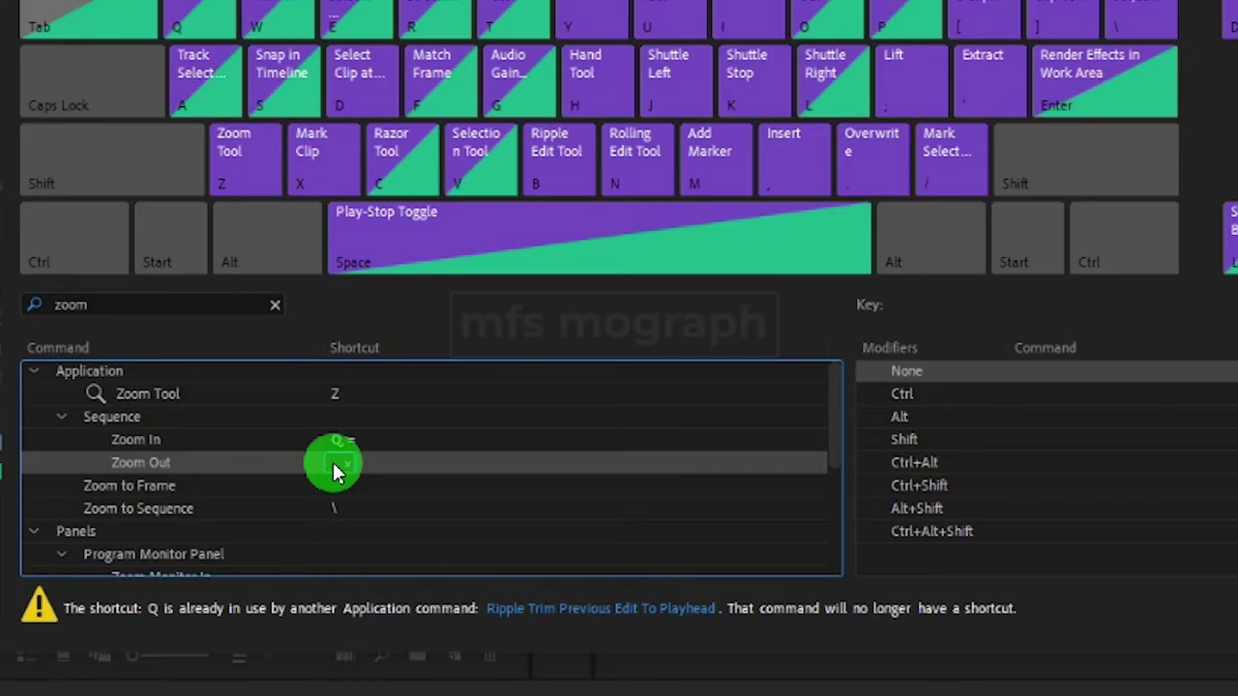
pyautogui.click(376, 472)
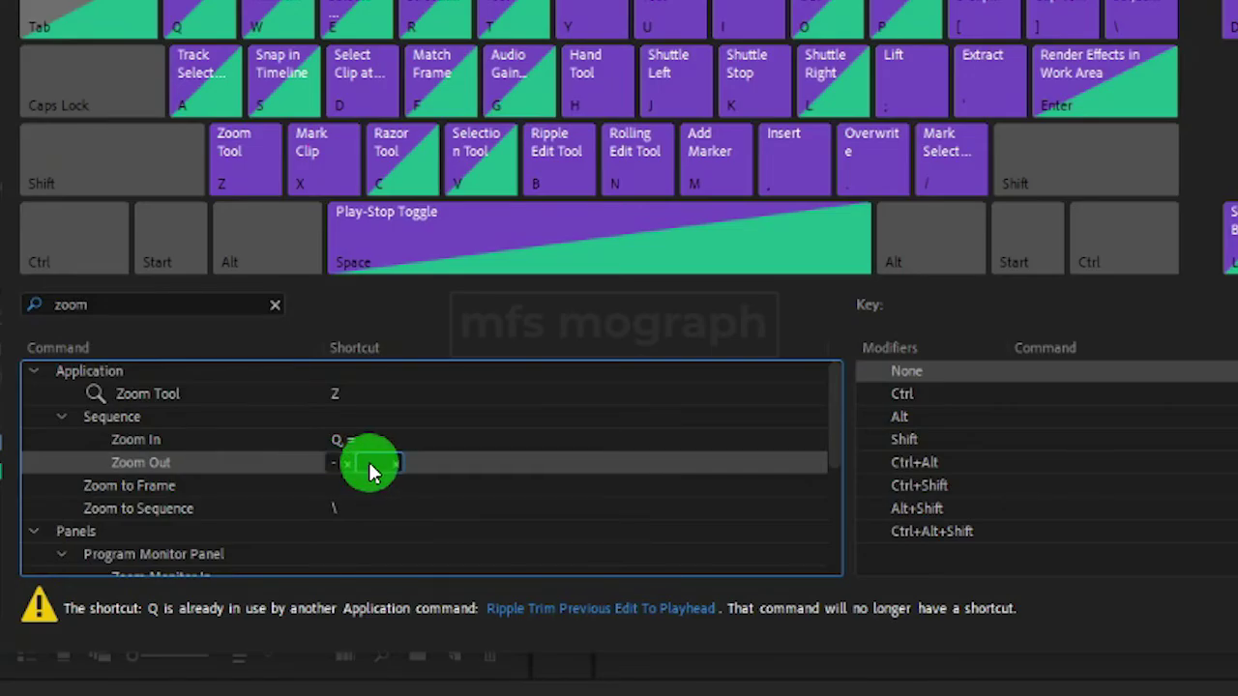
pyautogui.press('w')
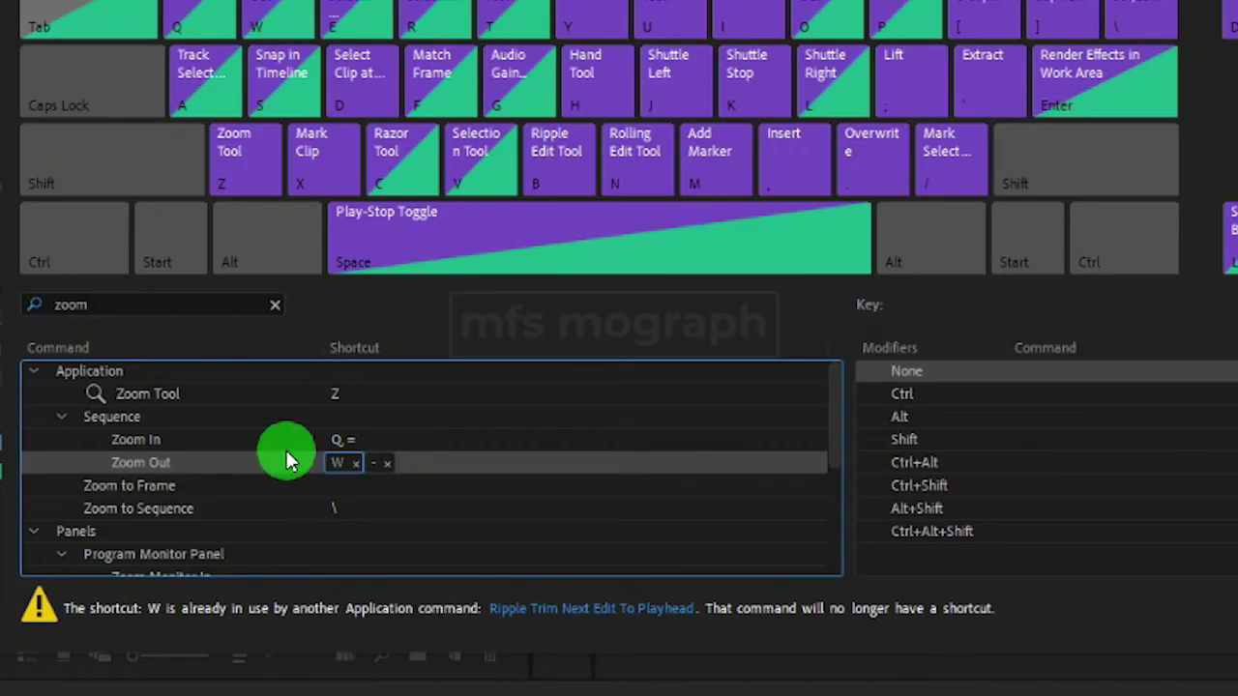
# Search the commands for "razo" and inspect the commands assigned to the Razor Tool's C key
pyautogui.click(188, 304)
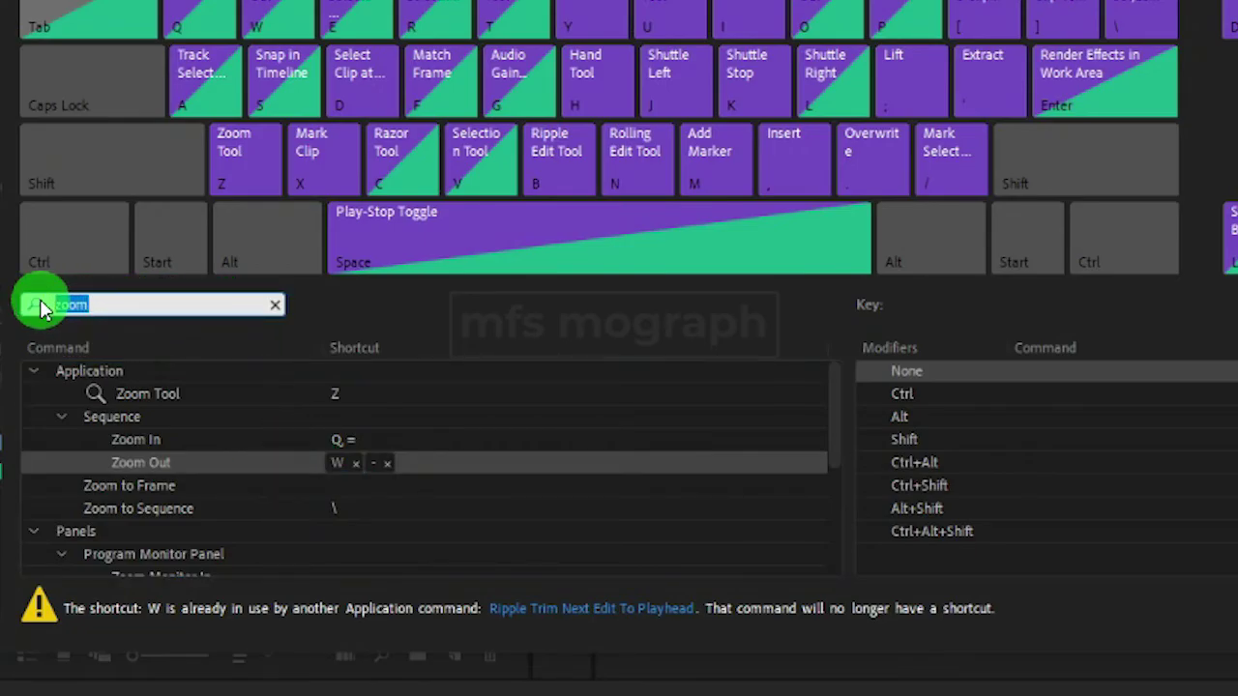
pyautogui.write('r')
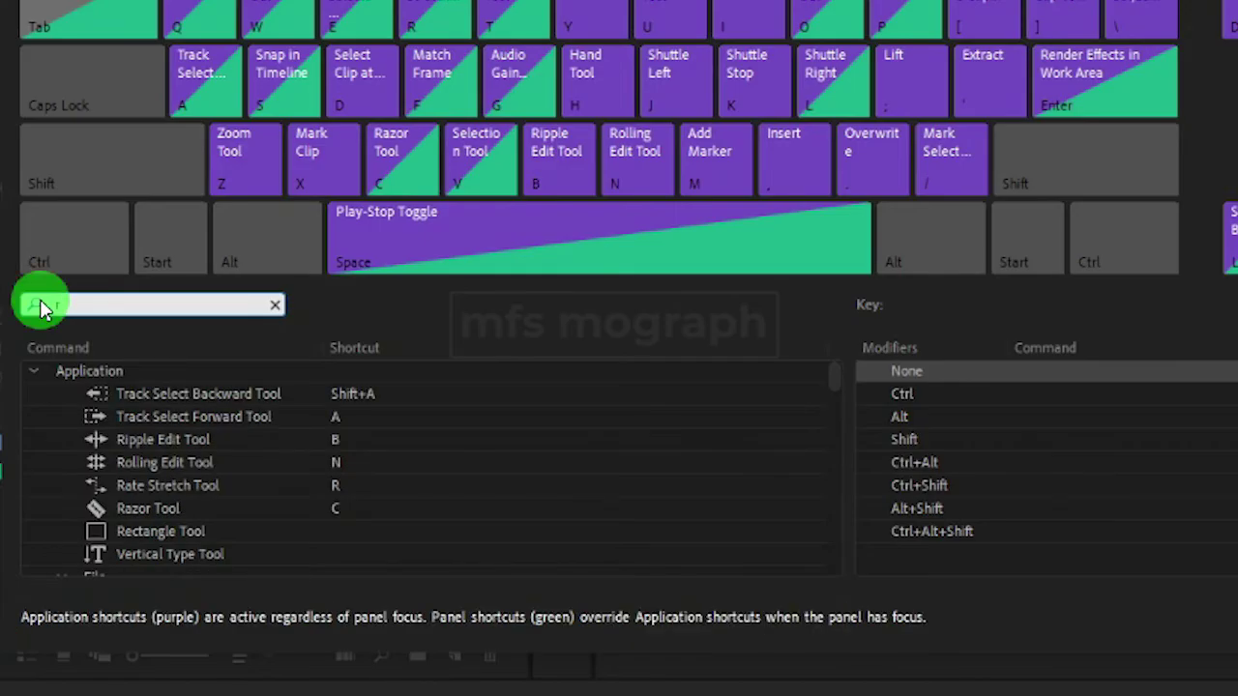
pyautogui.write('azo')
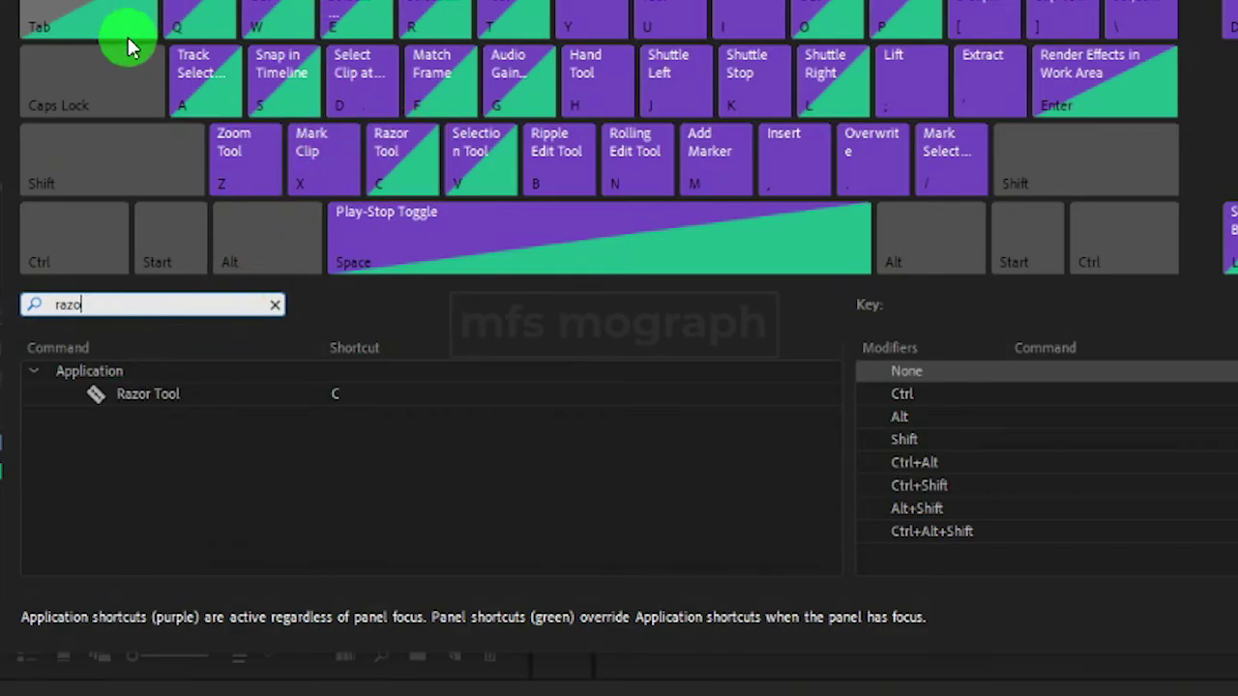
pyautogui.click(408, 182)
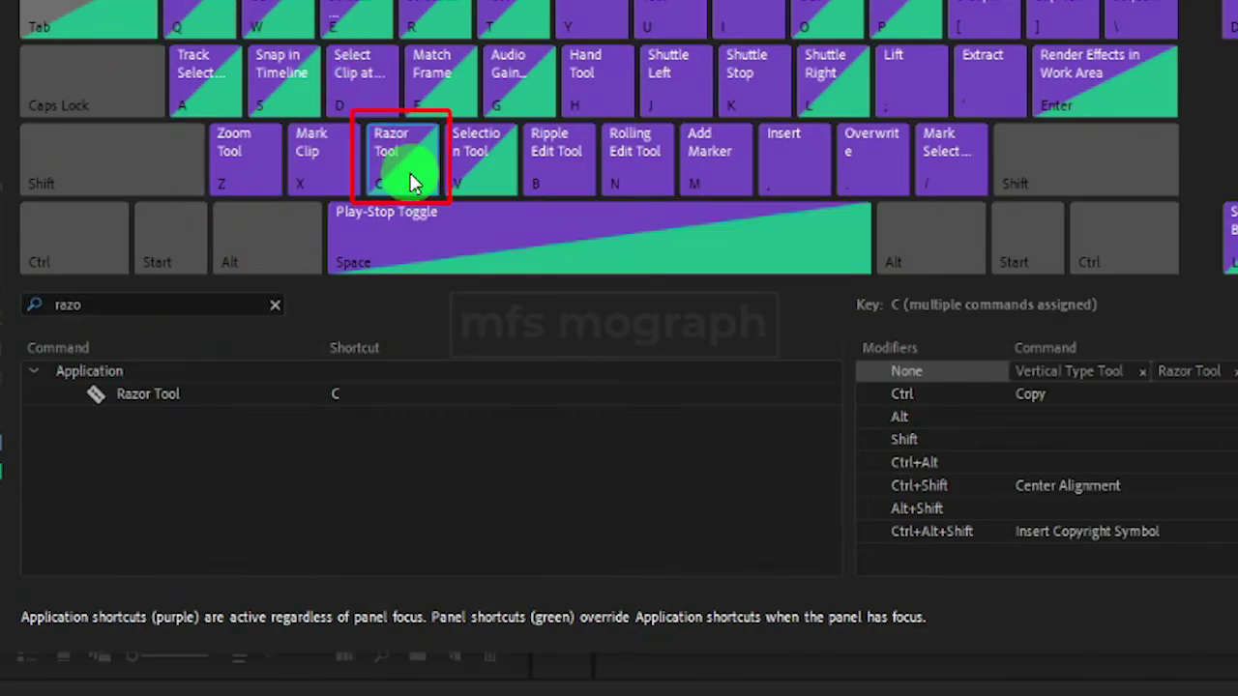
# Search the commands for "clear", assign D to the Clear command under Edit, and remove its Delete shortcut
pyautogui.click(275, 307)
pyautogui.click(239, 307)
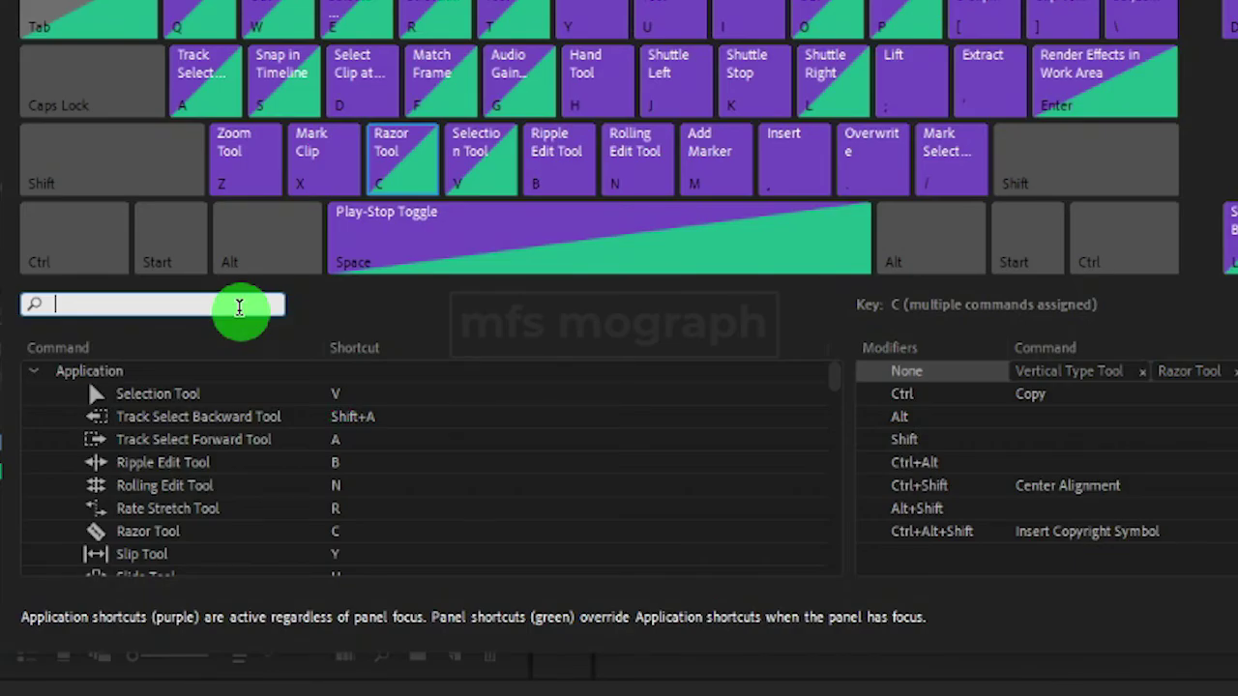
pyautogui.write('clear')
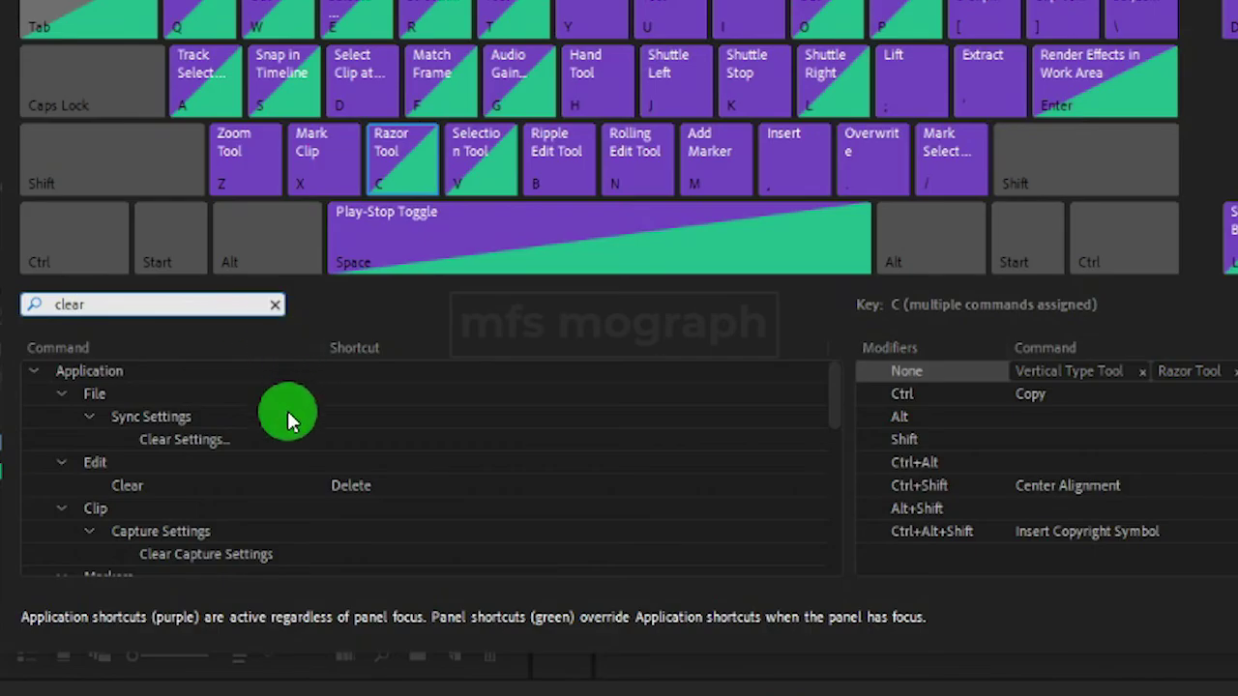
pyautogui.click(97, 468)
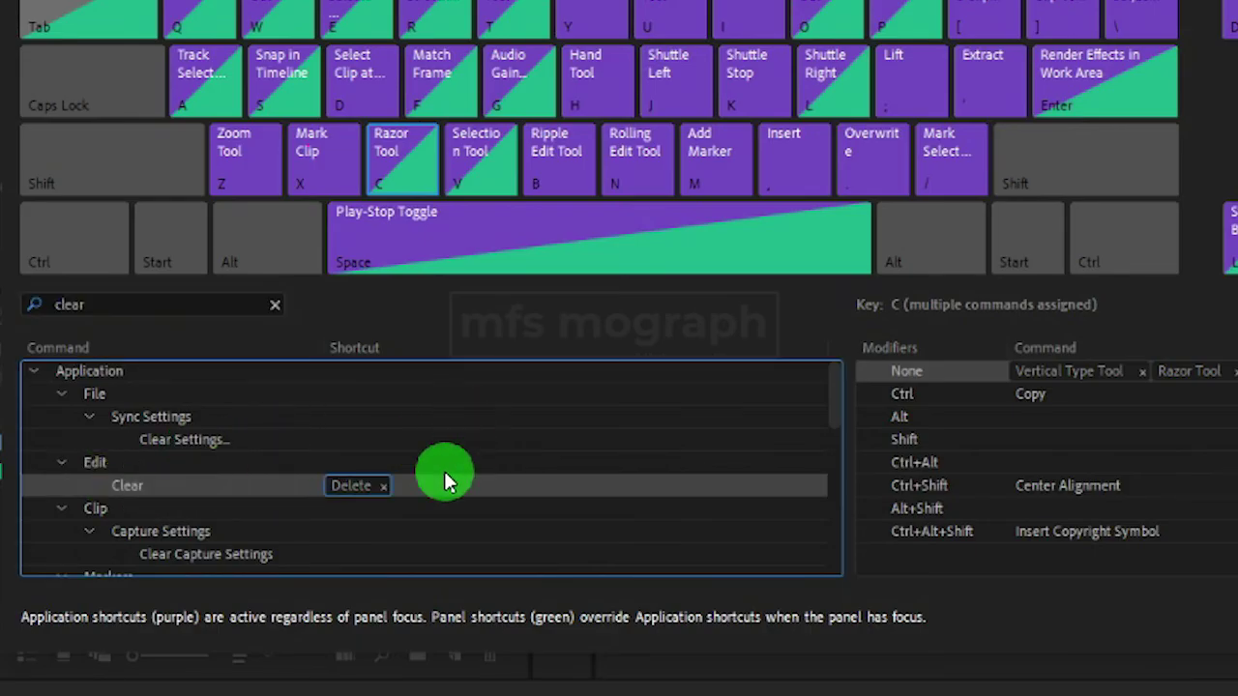
pyautogui.click(358, 488)
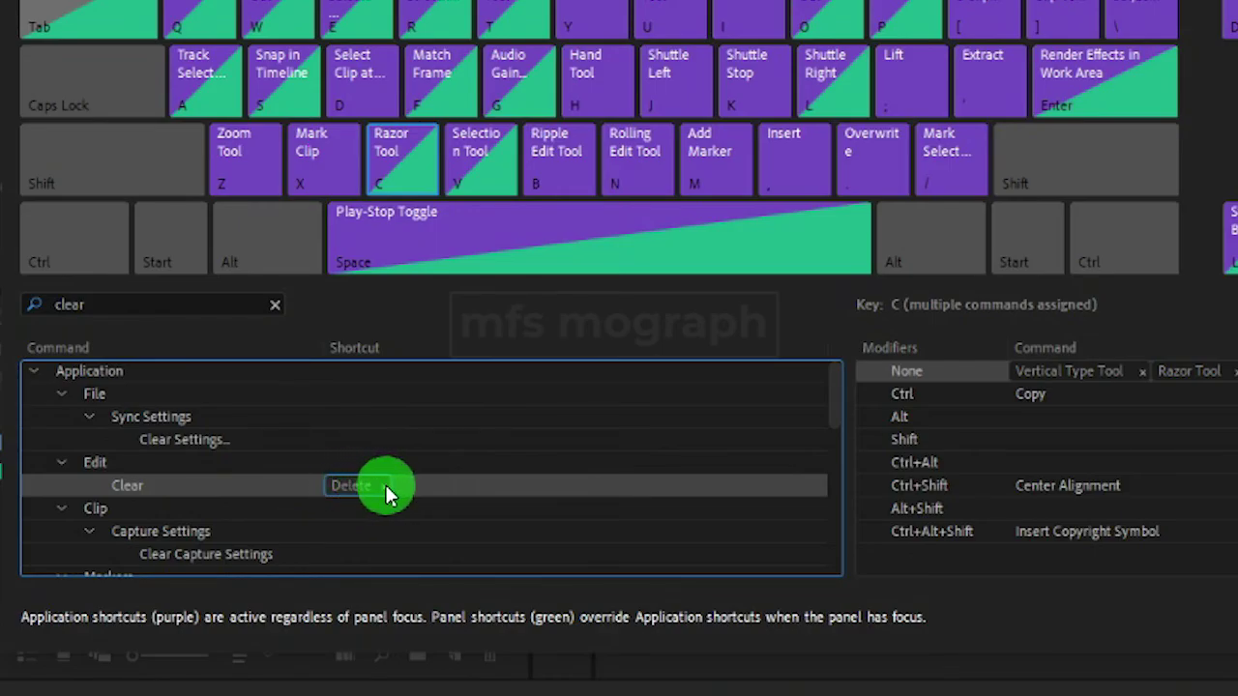
pyautogui.click(354, 490)
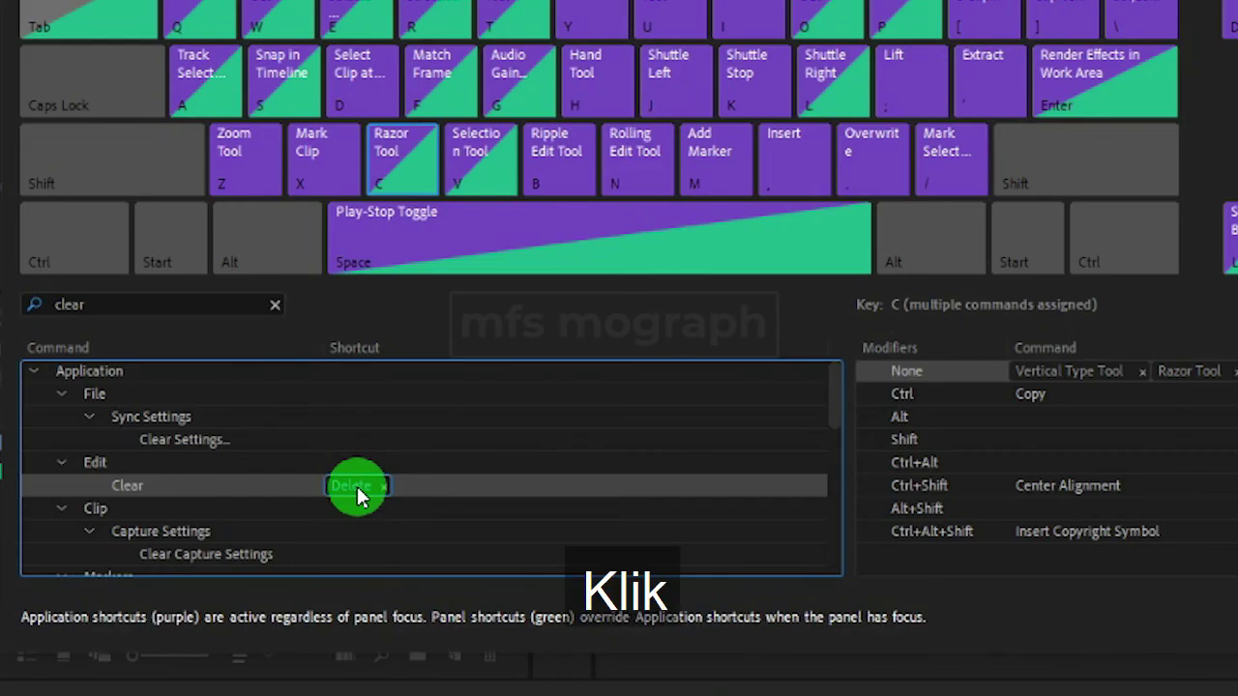
pyautogui.press('d')
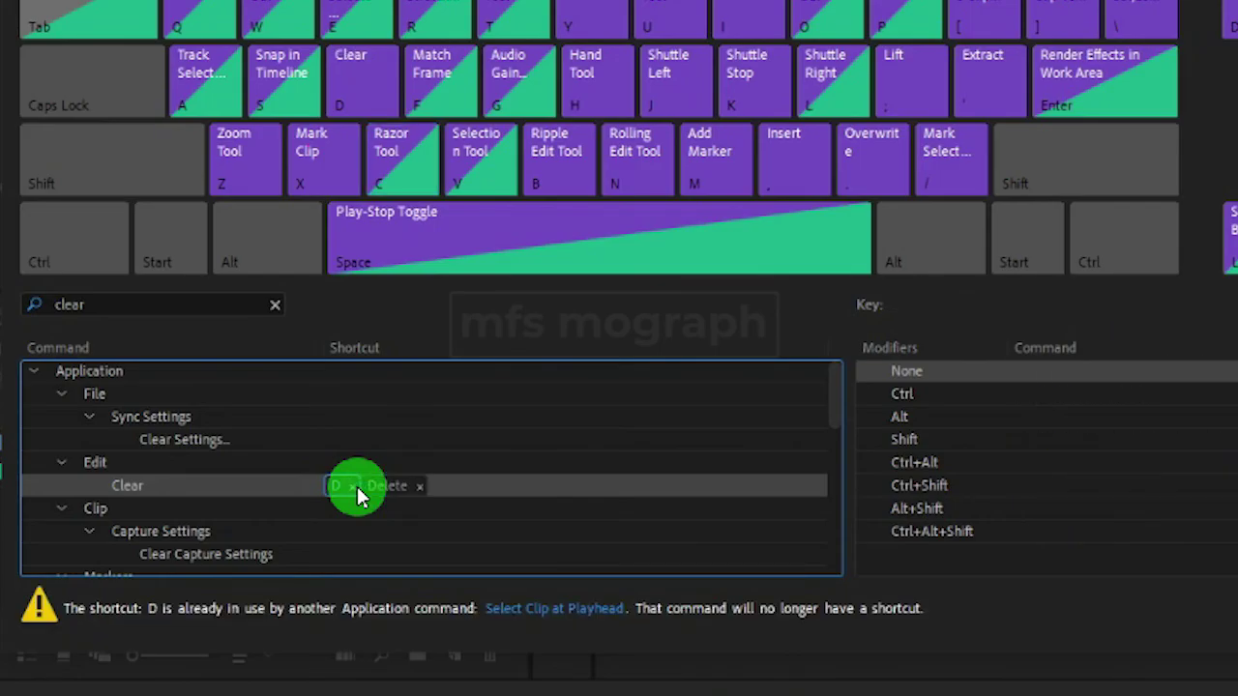
pyautogui.click(418, 487)
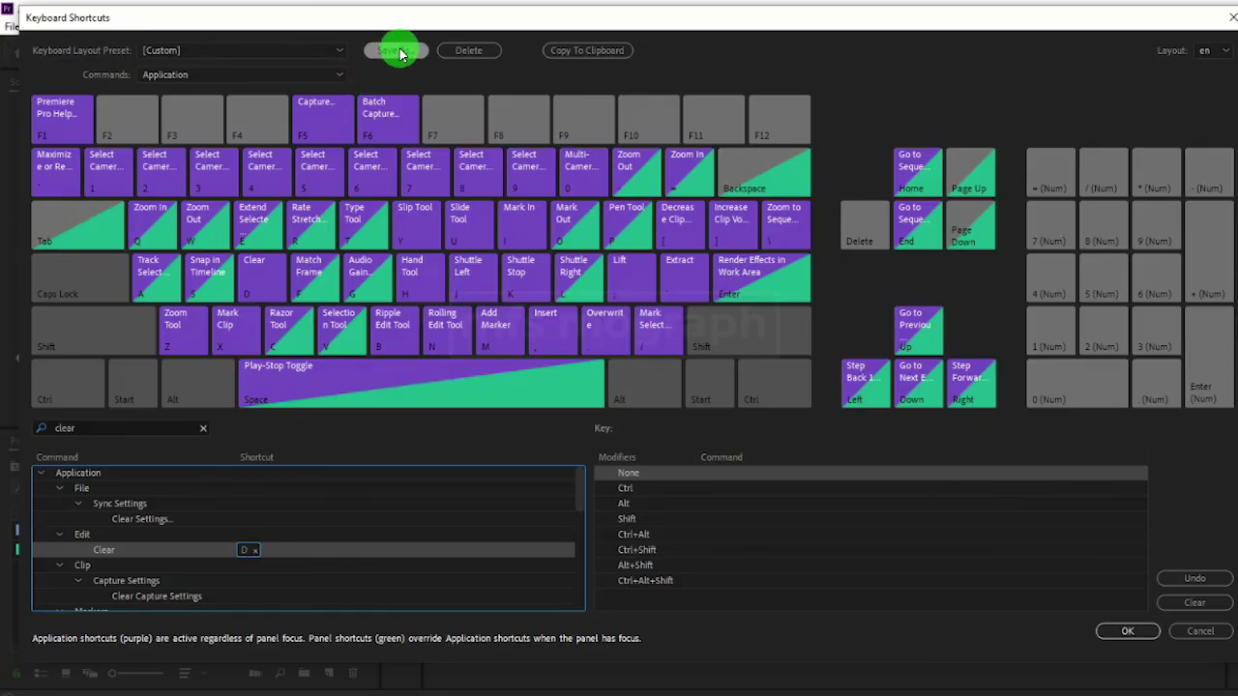
# Save the customized keyboard layout as a preset named "MFS TUTORIAL" and apply the shortcut changes
pyautogui.moveTo(346, 30); pyautogui.dragTo(338, 30)
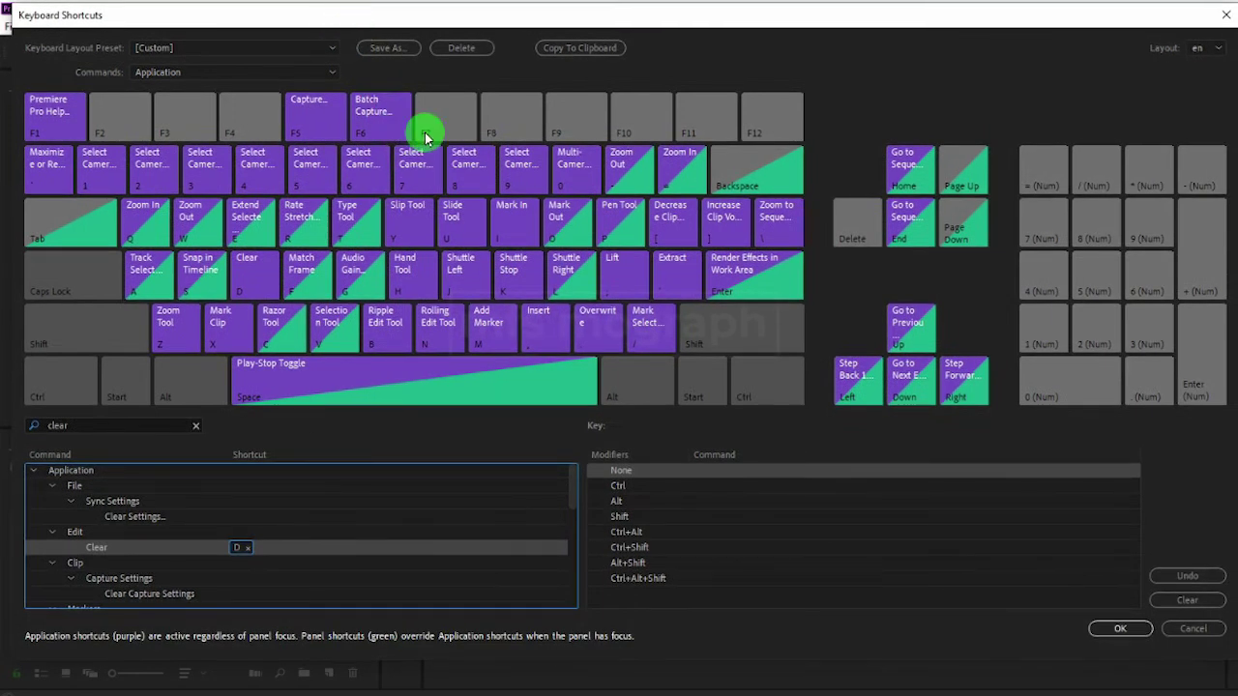
pyautogui.click(387, 50)
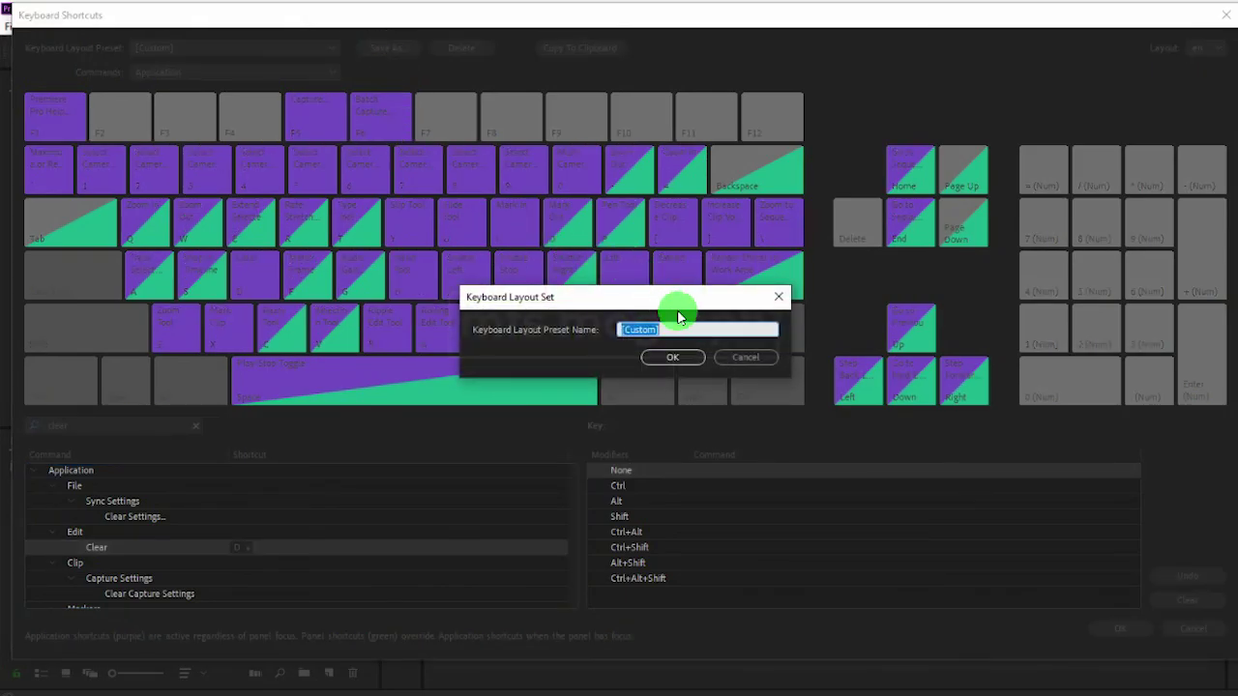
pyautogui.write('F')
pyautogui.press('BackSpace')
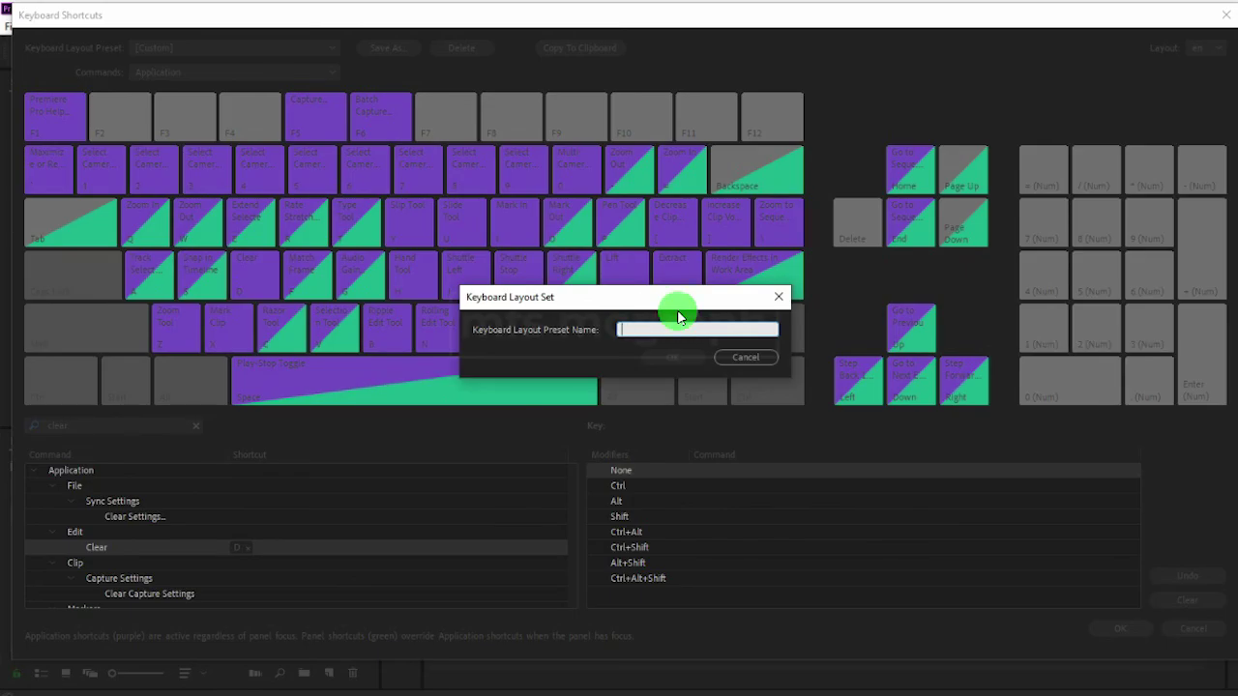
pyautogui.write('MFS')
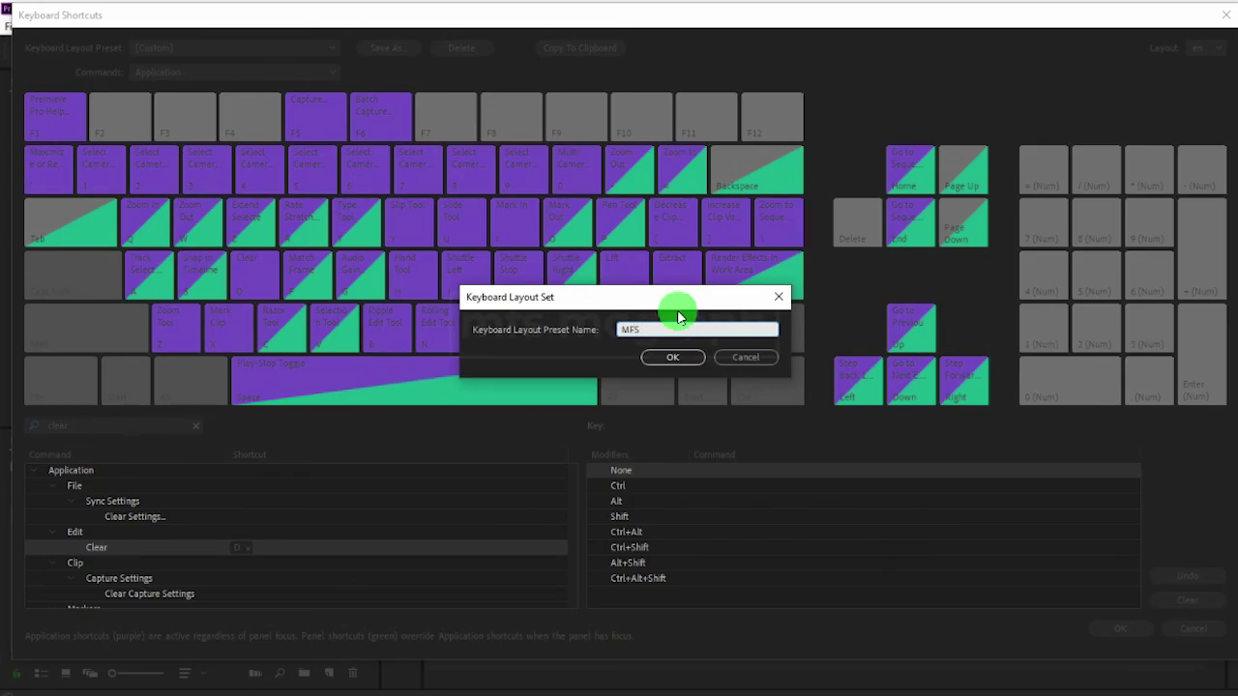
pyautogui.write(' TUTORIAL')
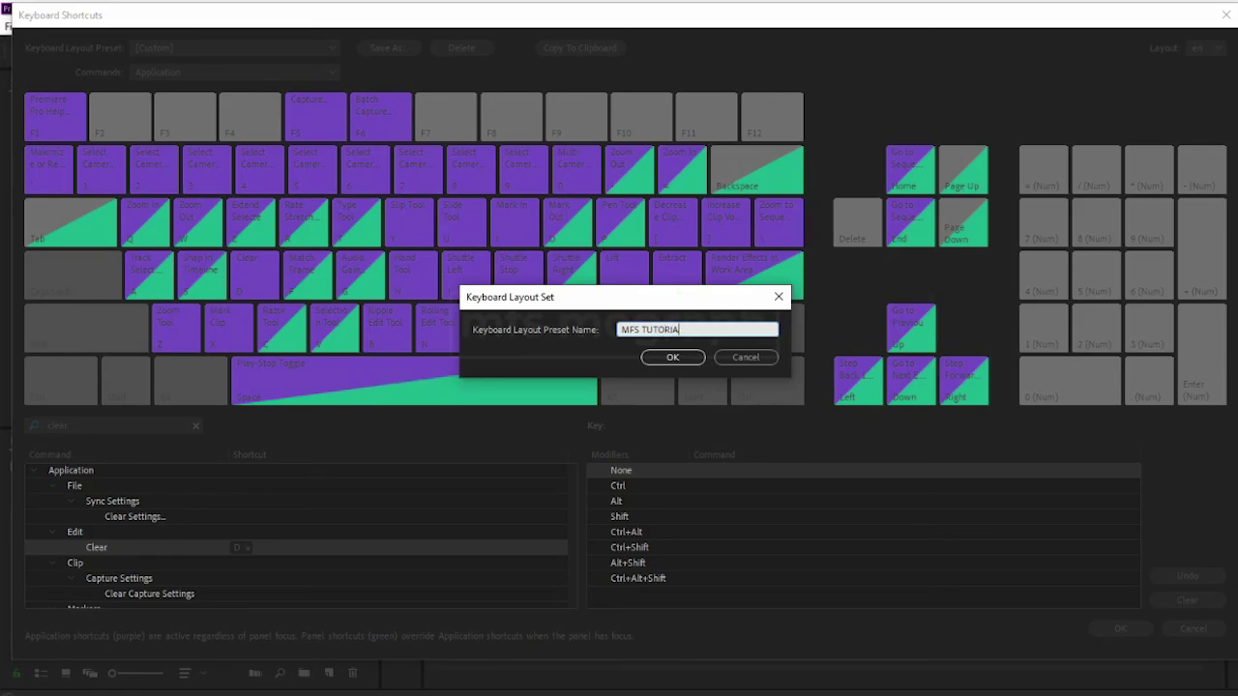
pyautogui.click(671, 358)
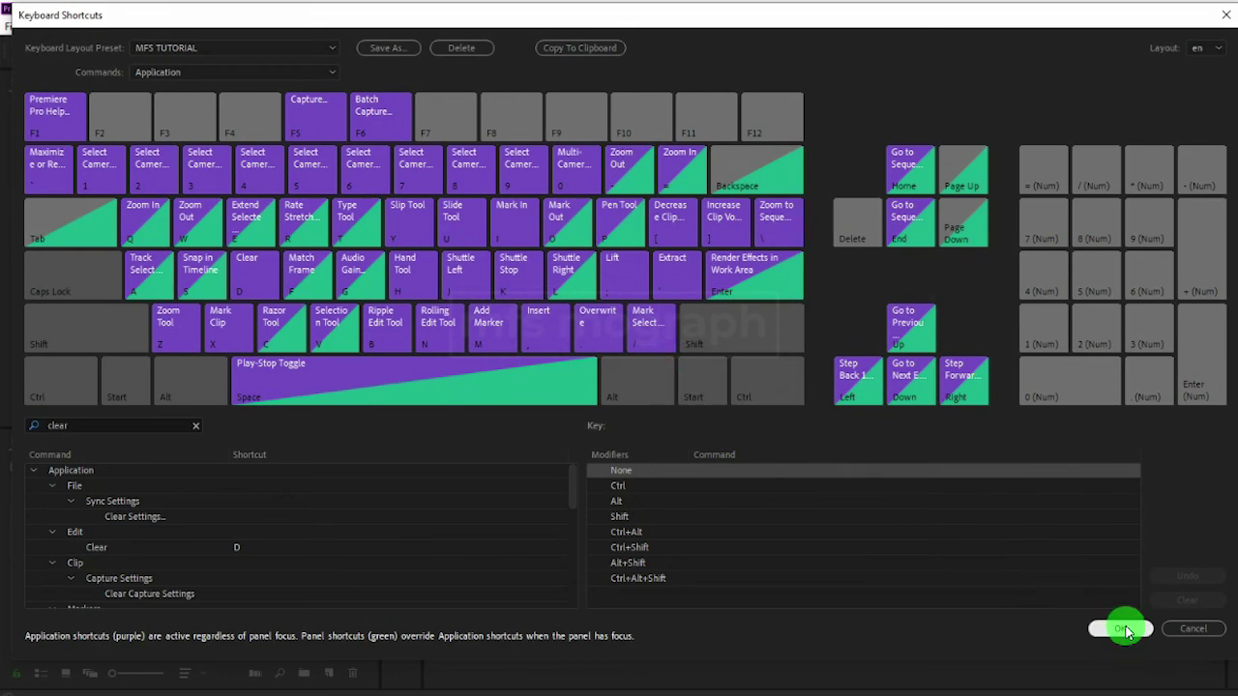
pyautogui.click(1120, 629)
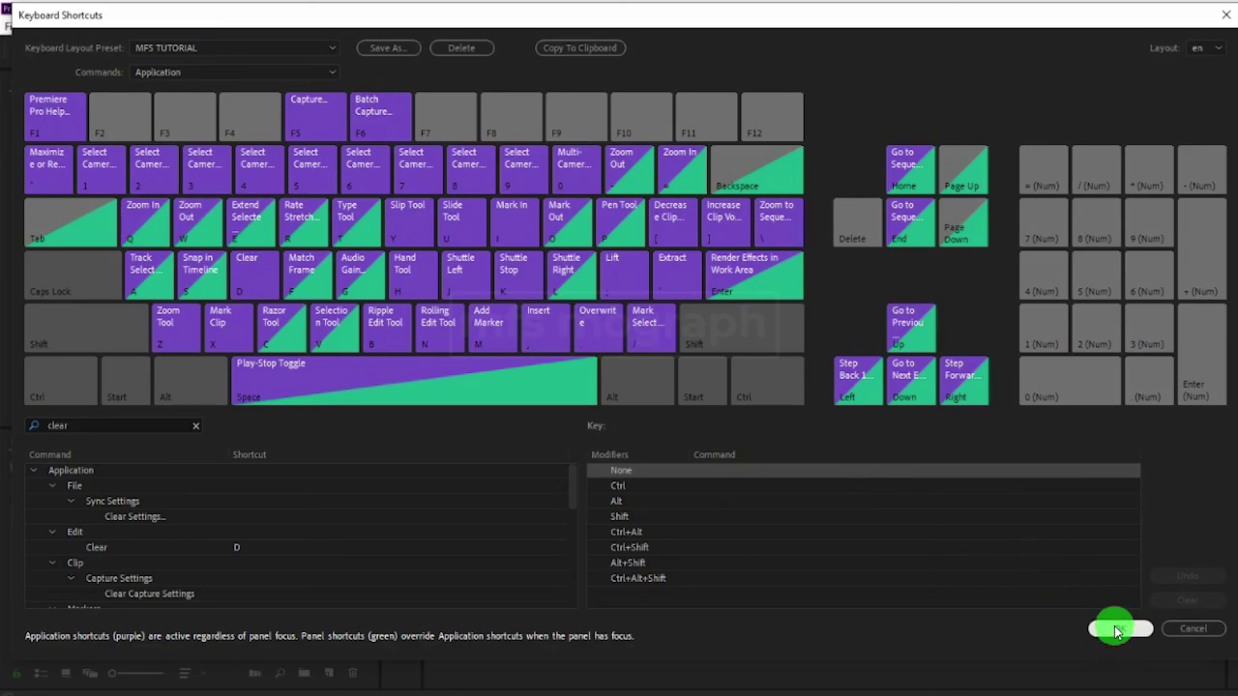